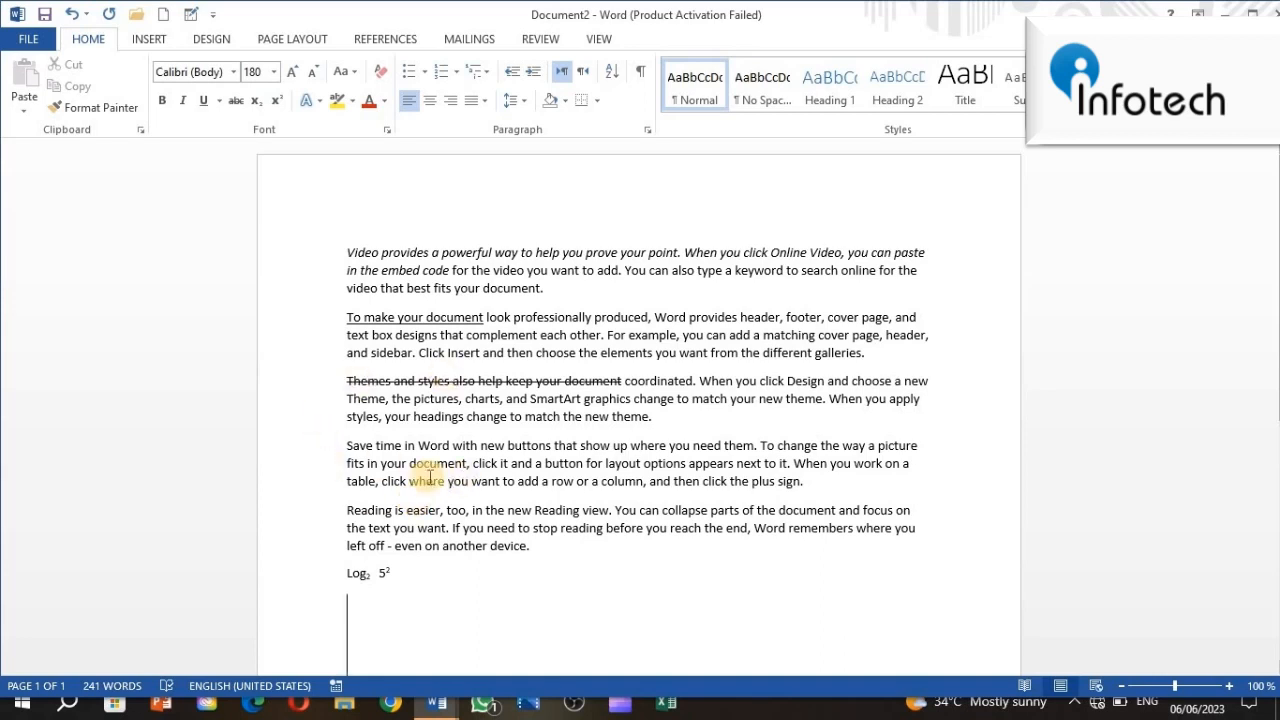
- Try font size 180 on "Save time in Word" in the fourth paragraph and undo the change
drag(346, 445, 450, 447)
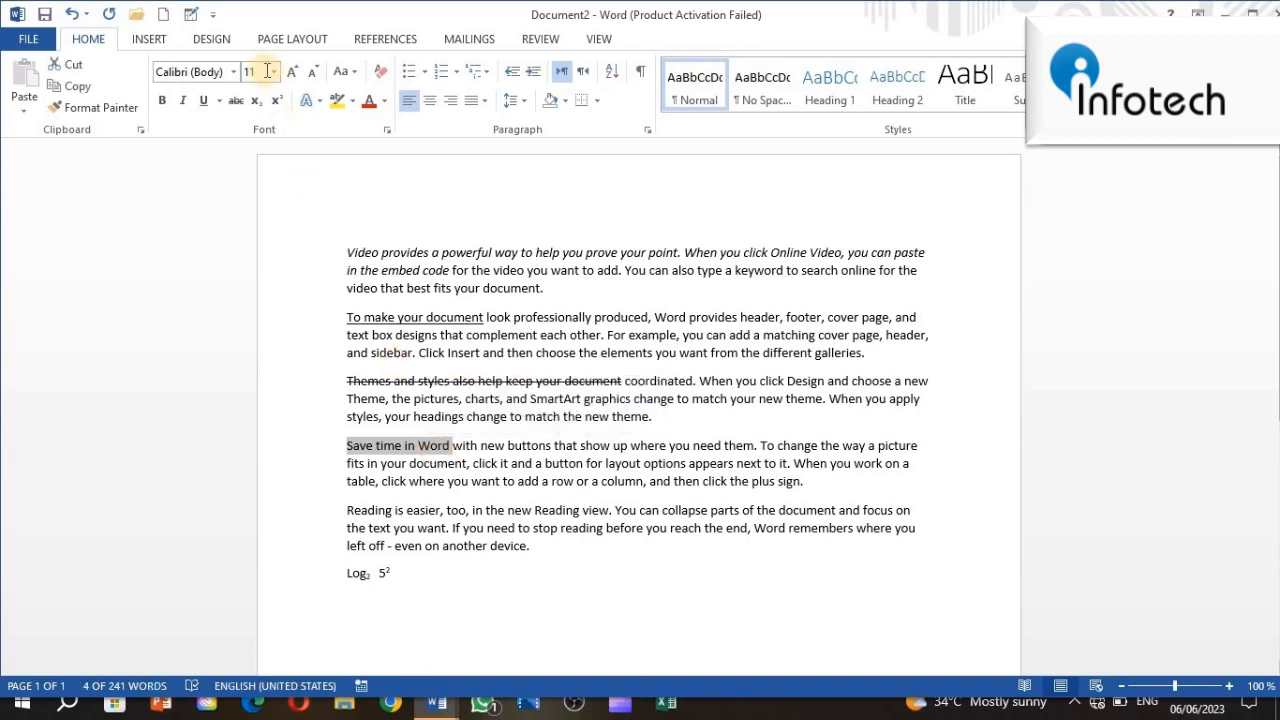
text(180)
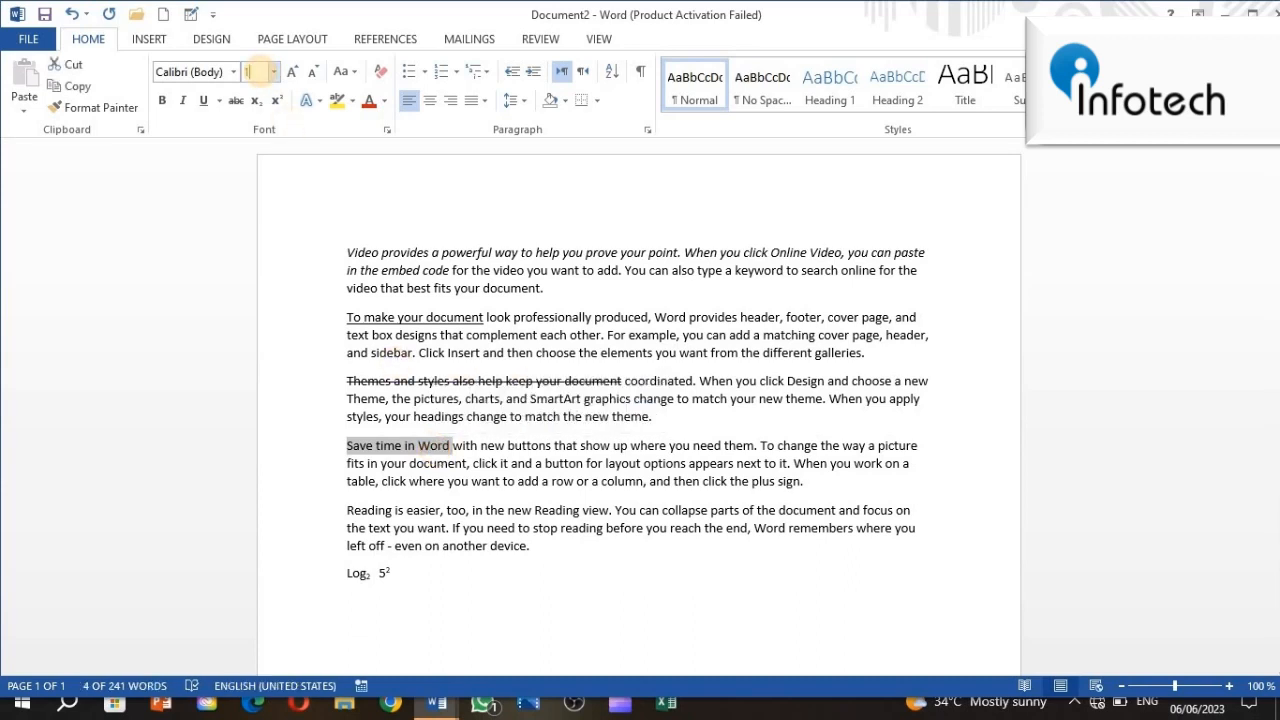
key(Return)
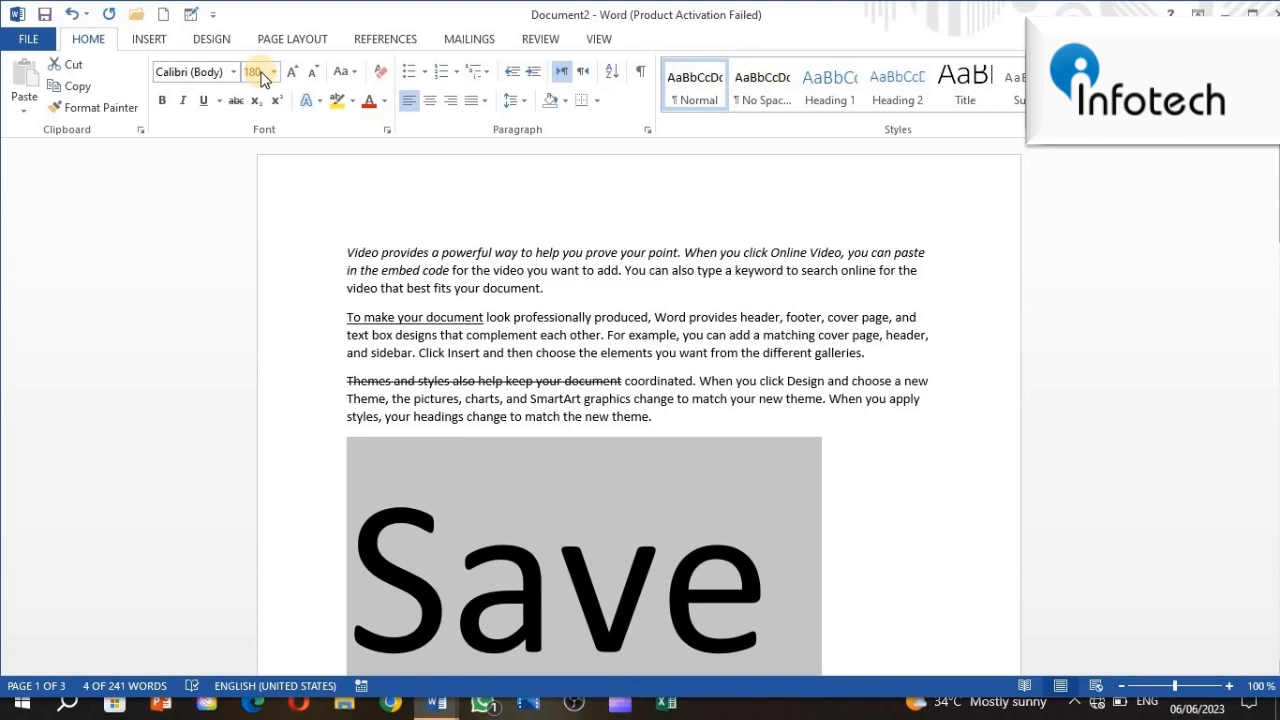
key(ctrl+z)
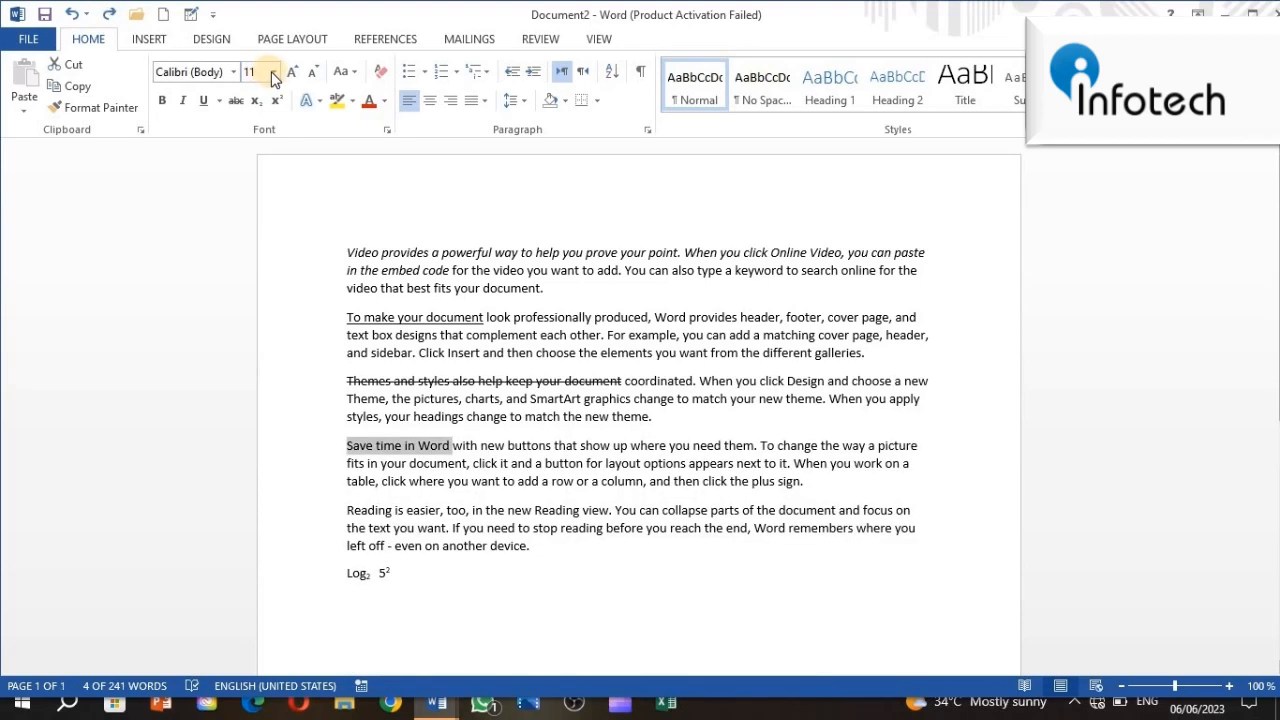
click(273, 74)
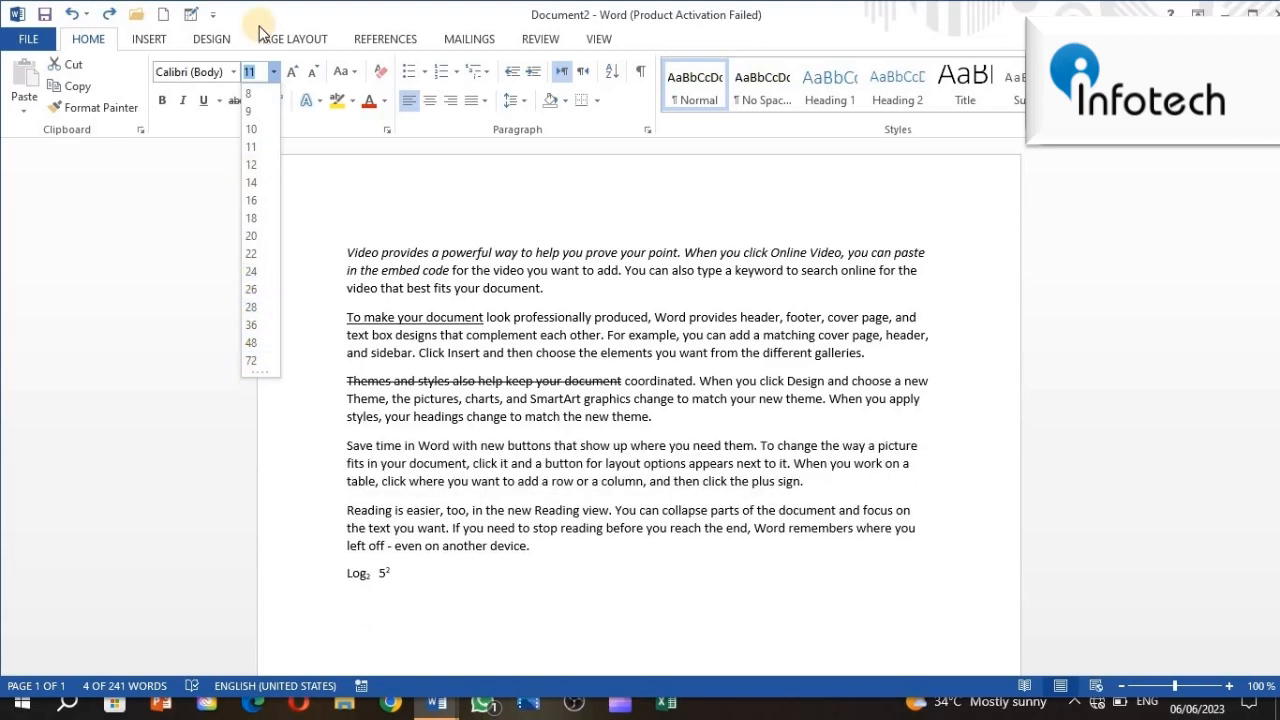
click(318, 143)
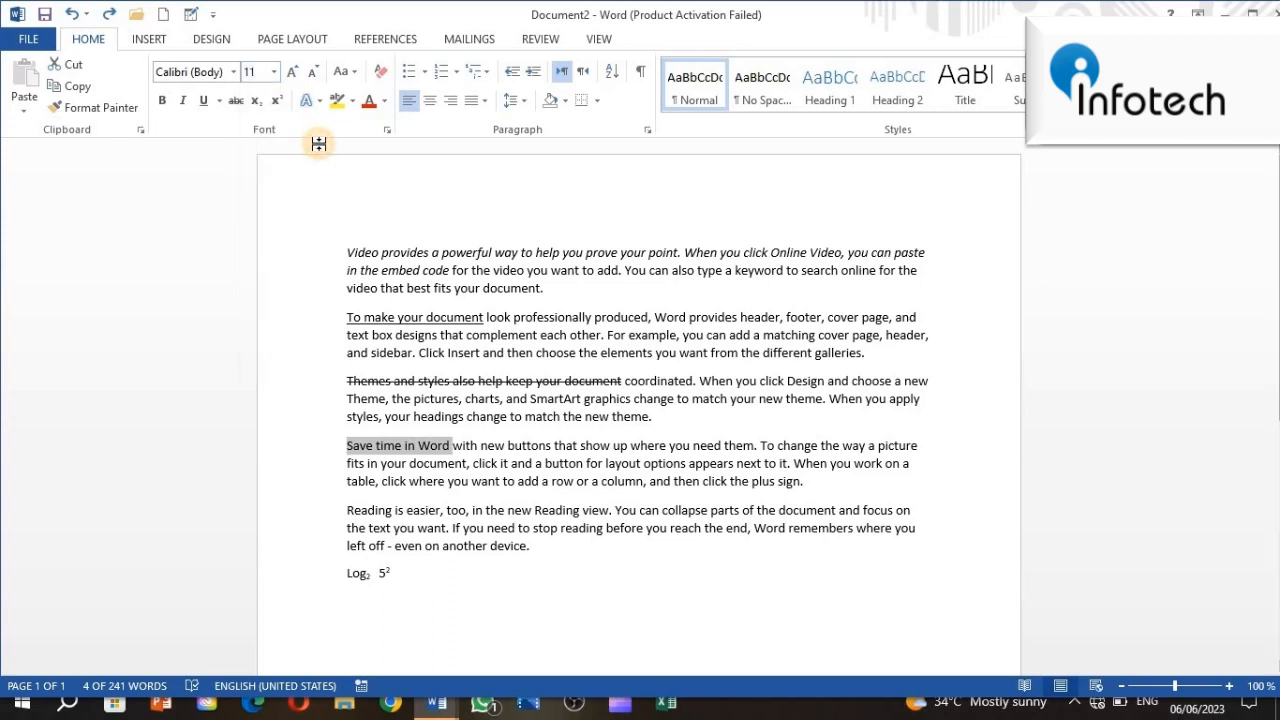
click(274, 73)
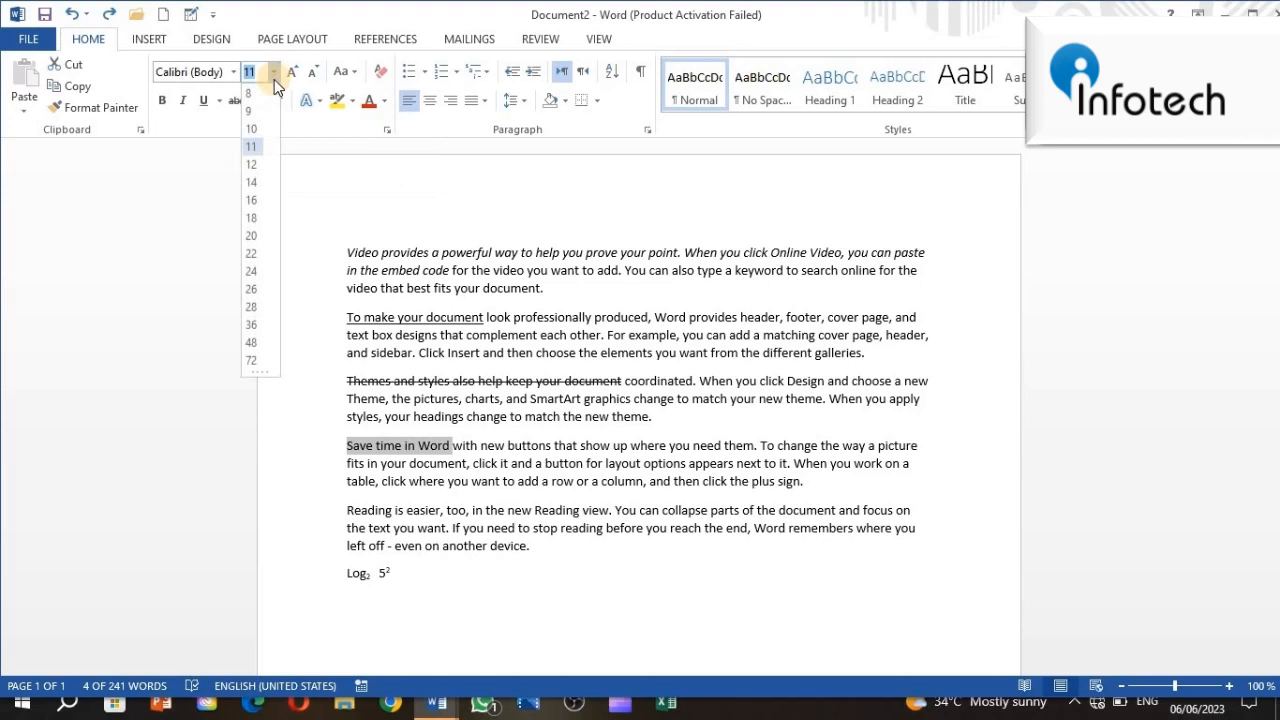
click(288, 155)
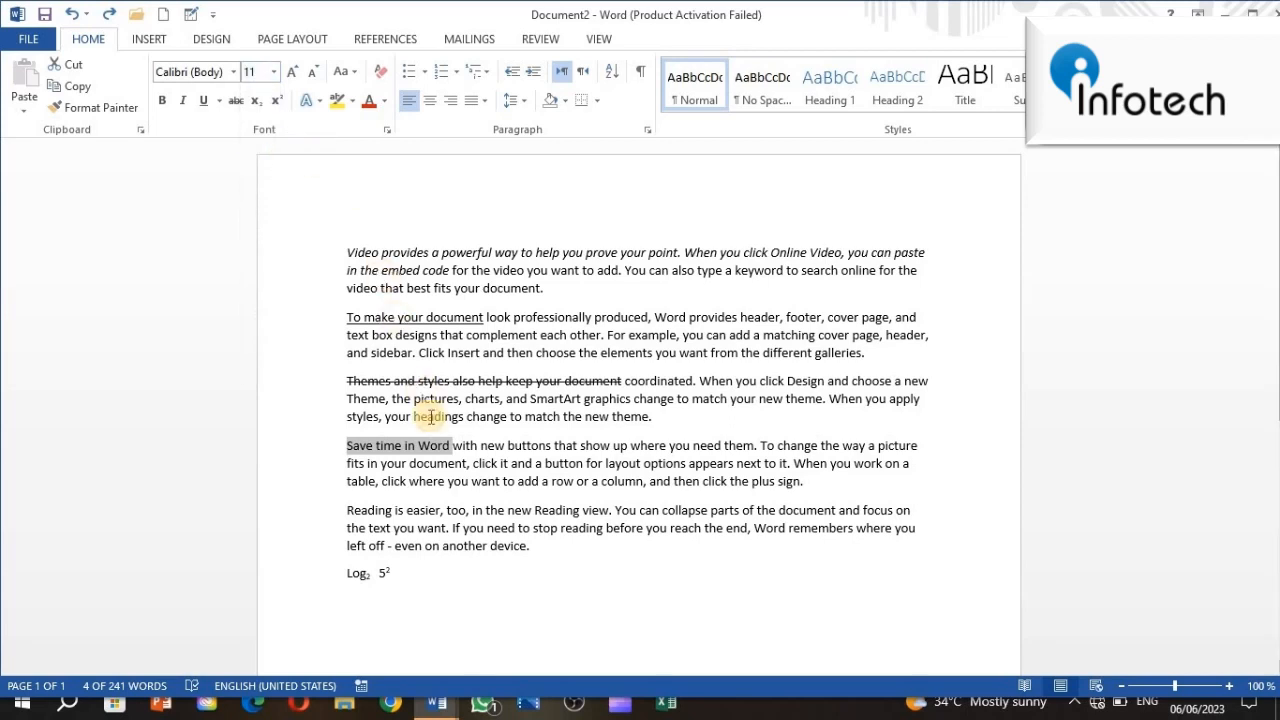
click(291, 76)
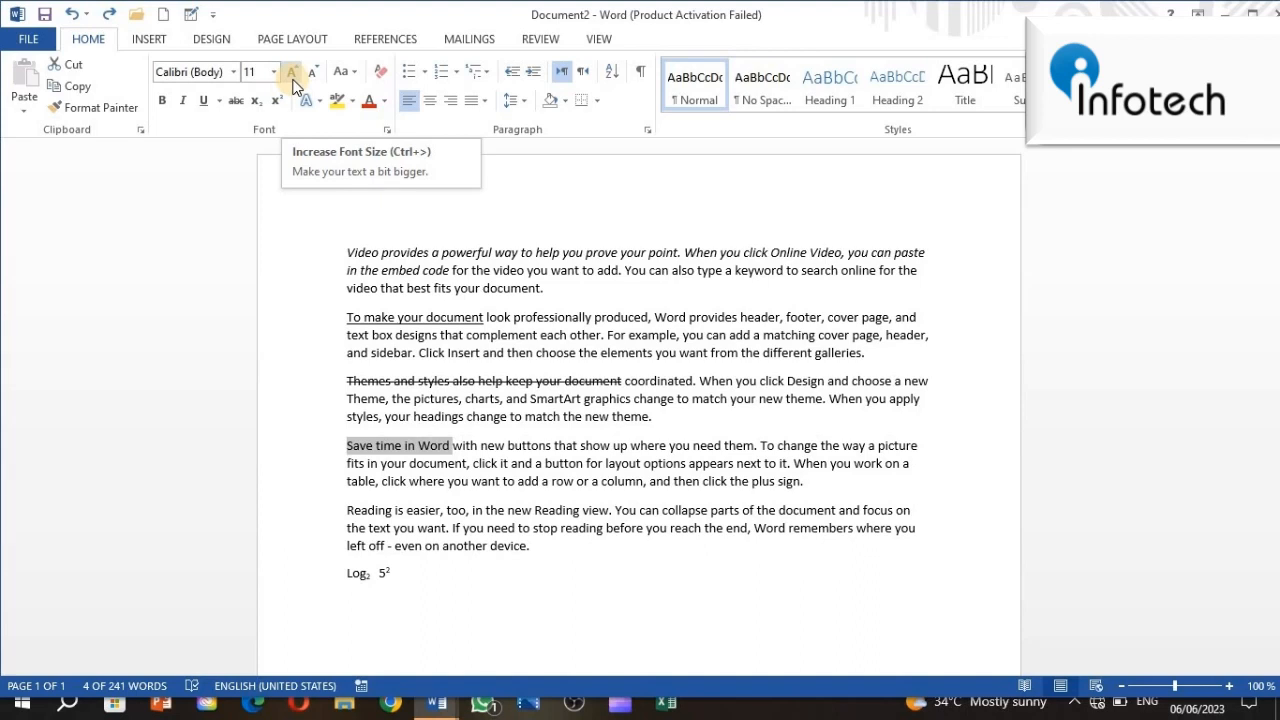
click(314, 80)
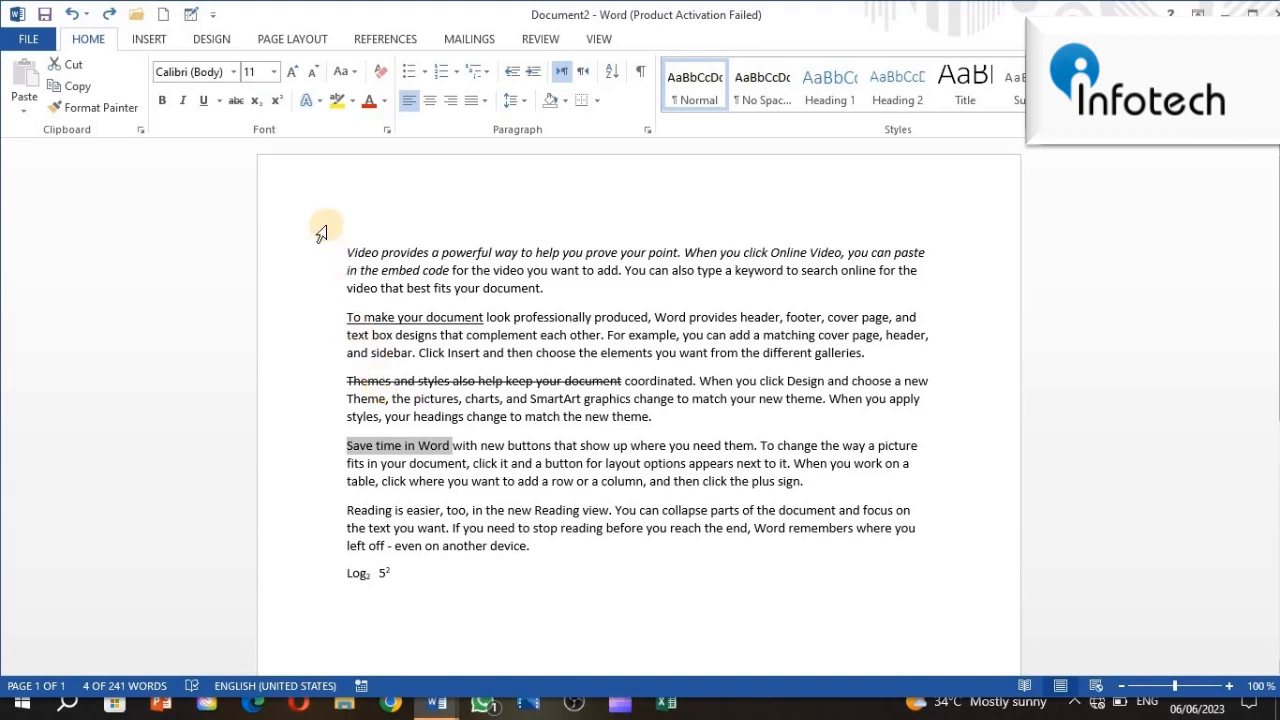
- Increase the font size of "Save time in Word" in the fourth paragraph step by step to 18
click(290, 73)
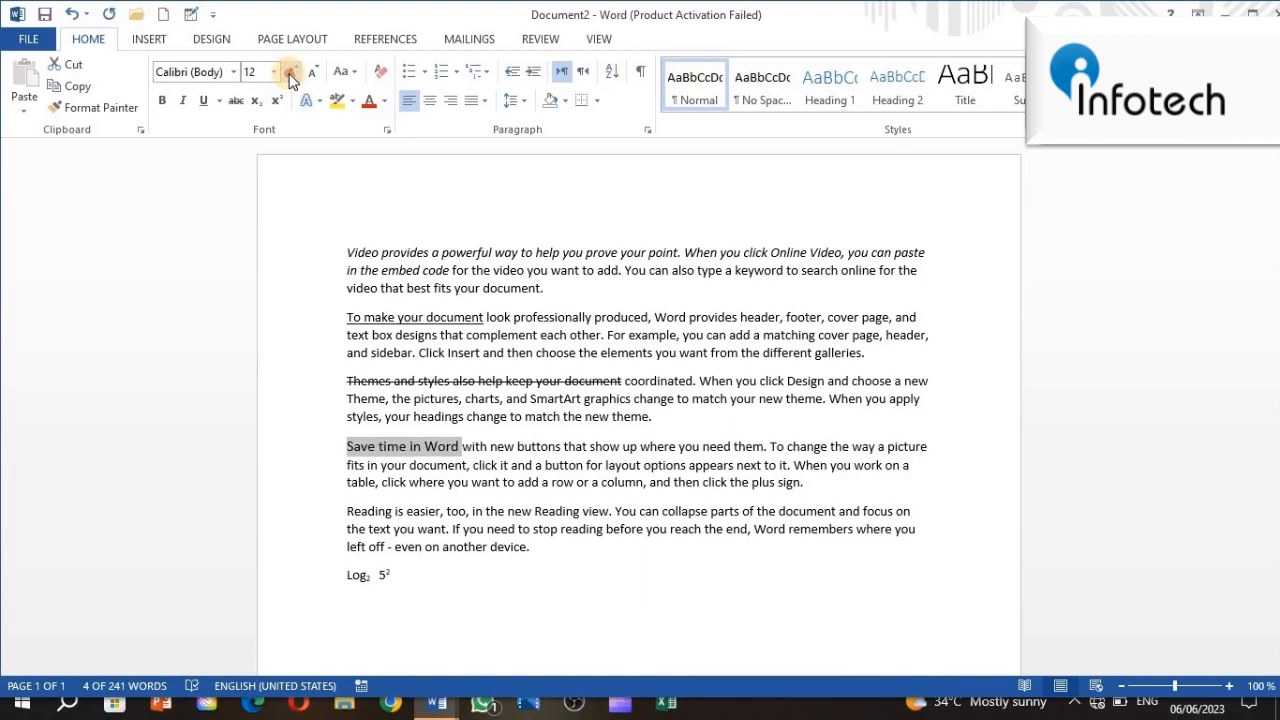
click(290, 73)
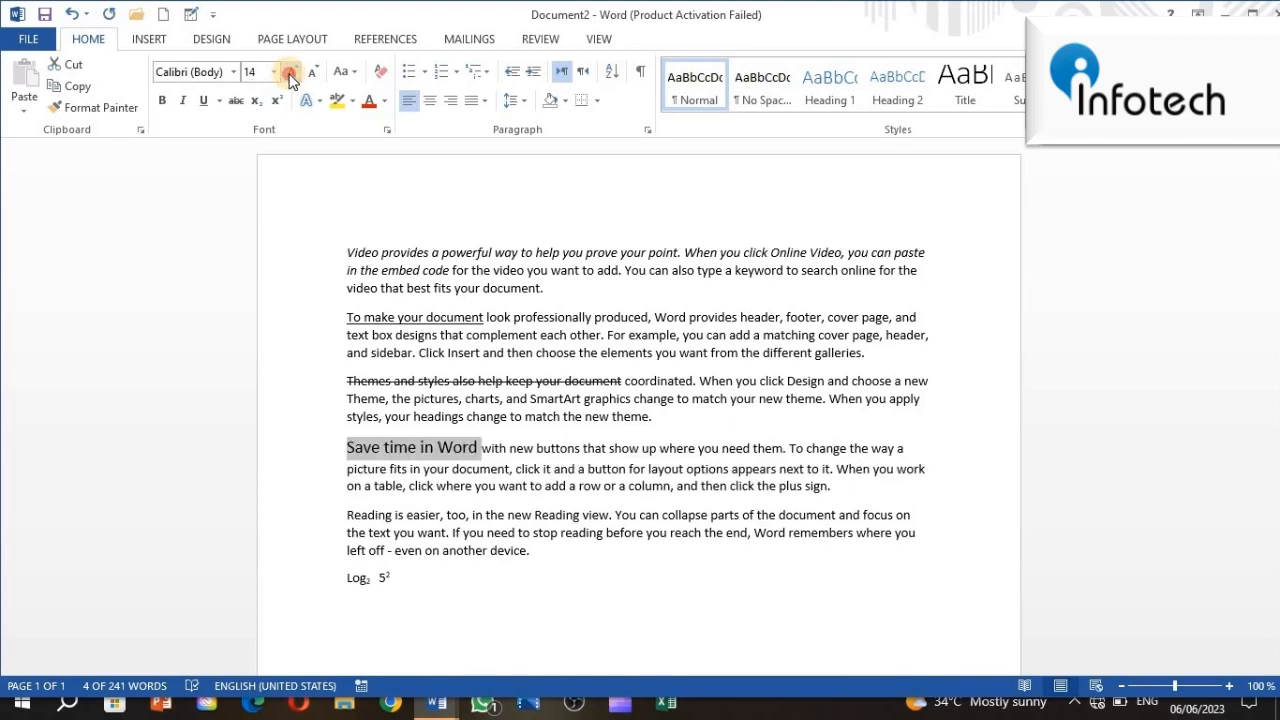
click(290, 73)
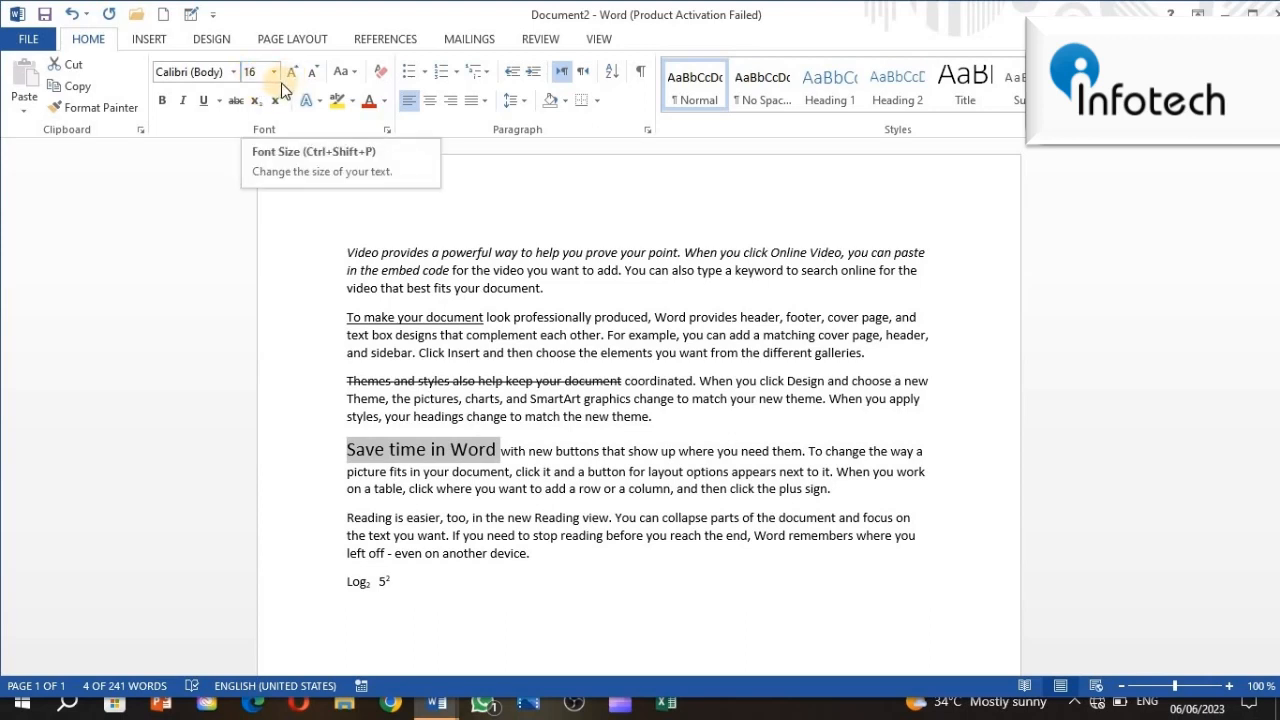
click(290, 73)
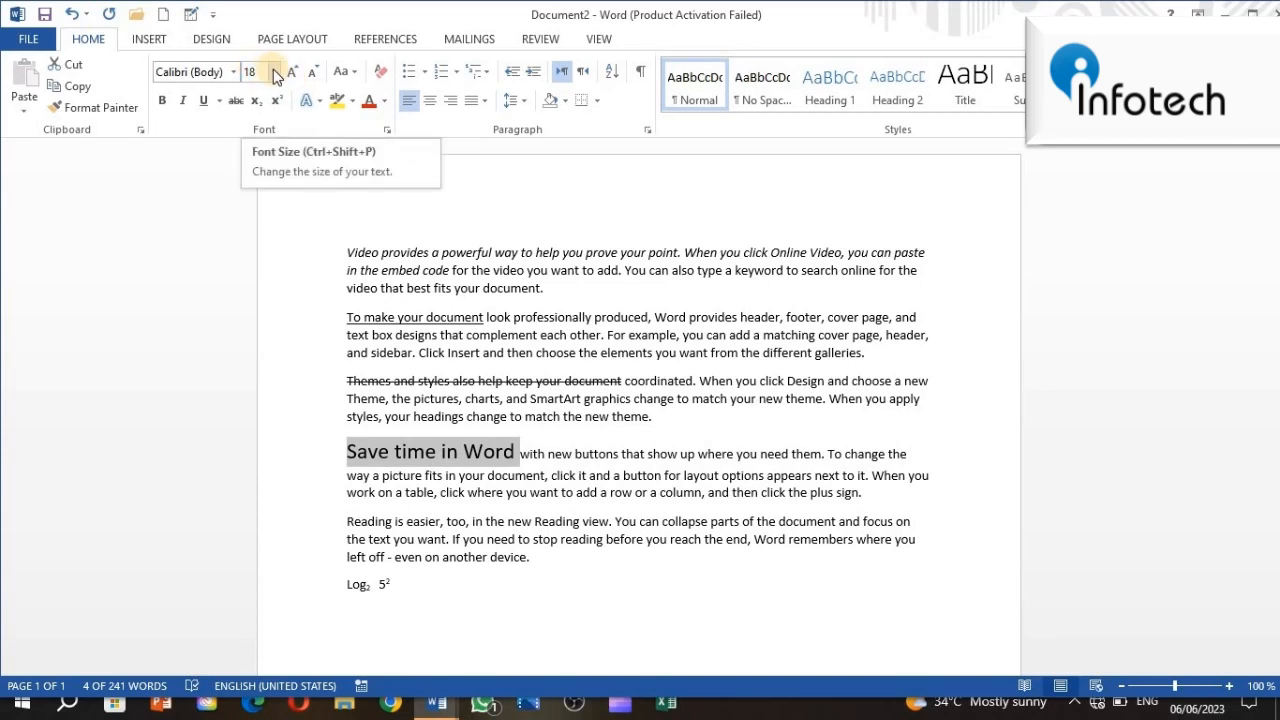
click(274, 72)
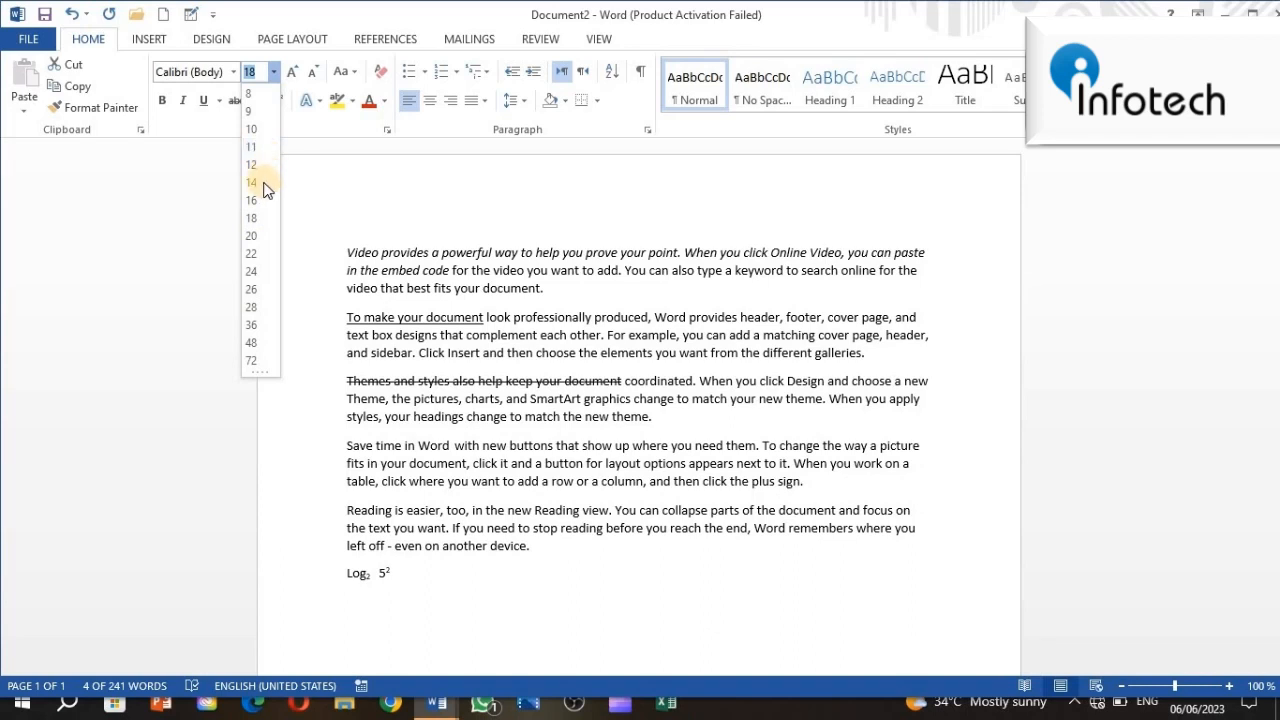
click(309, 187)
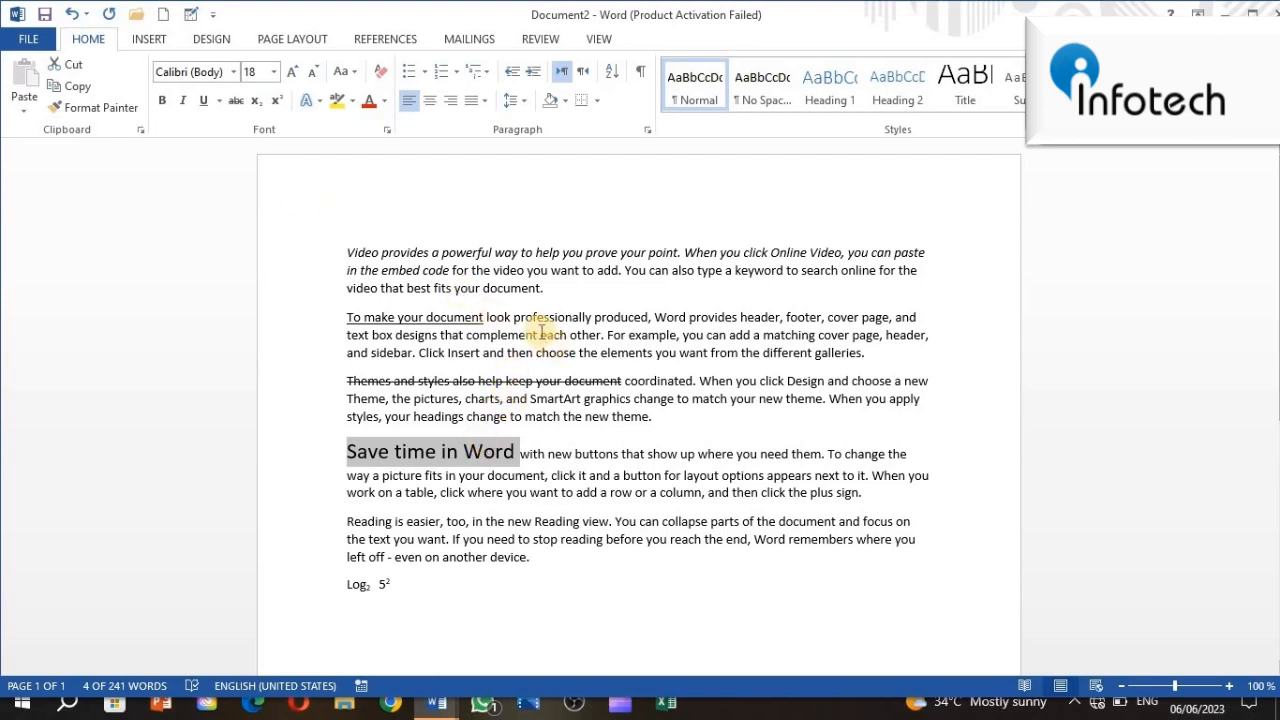
- Shrink the font size of "each other." in the second paragraph step by step down to 8
drag(563, 334, 610, 332)
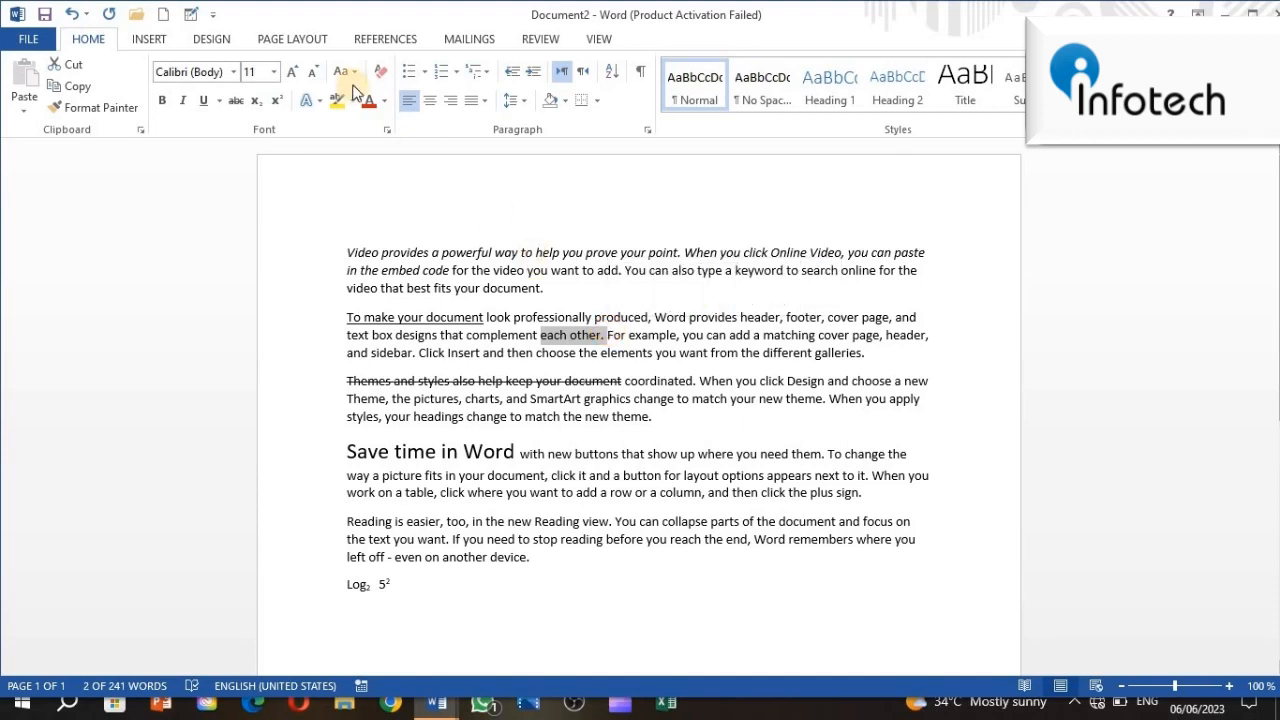
click(316, 74)
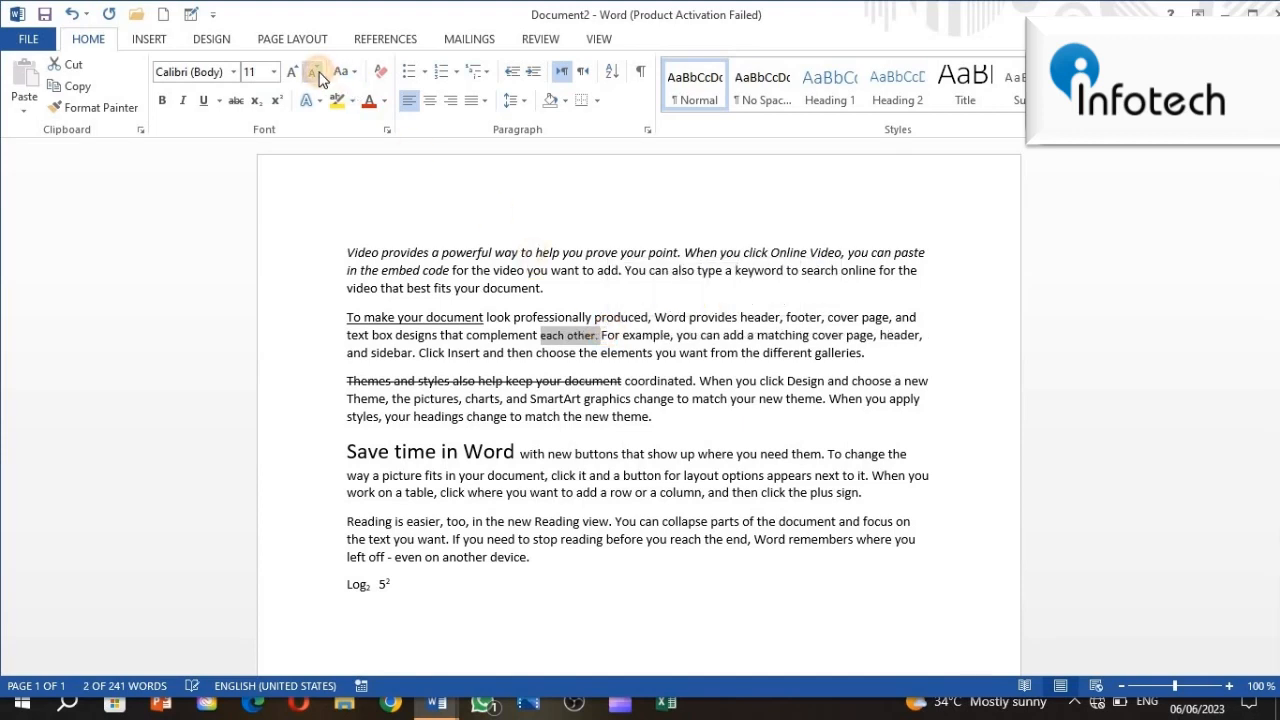
click(316, 74)
click(316, 74)
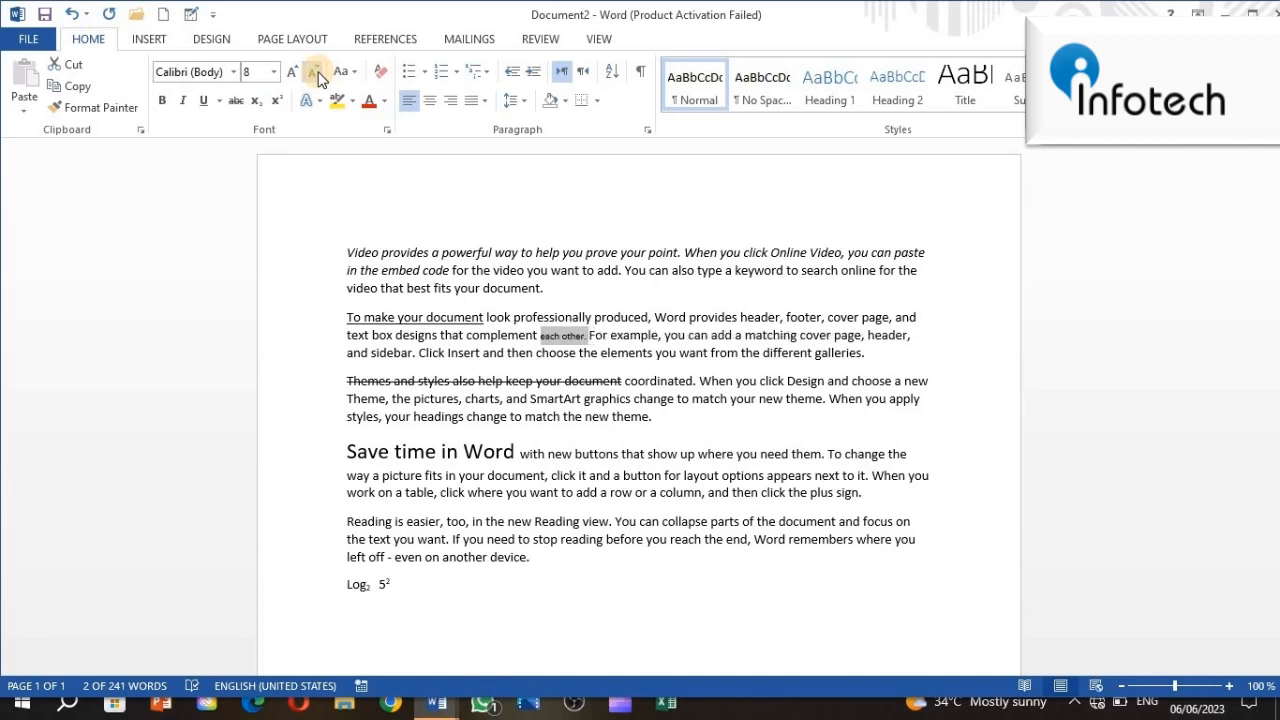
click(316, 74)
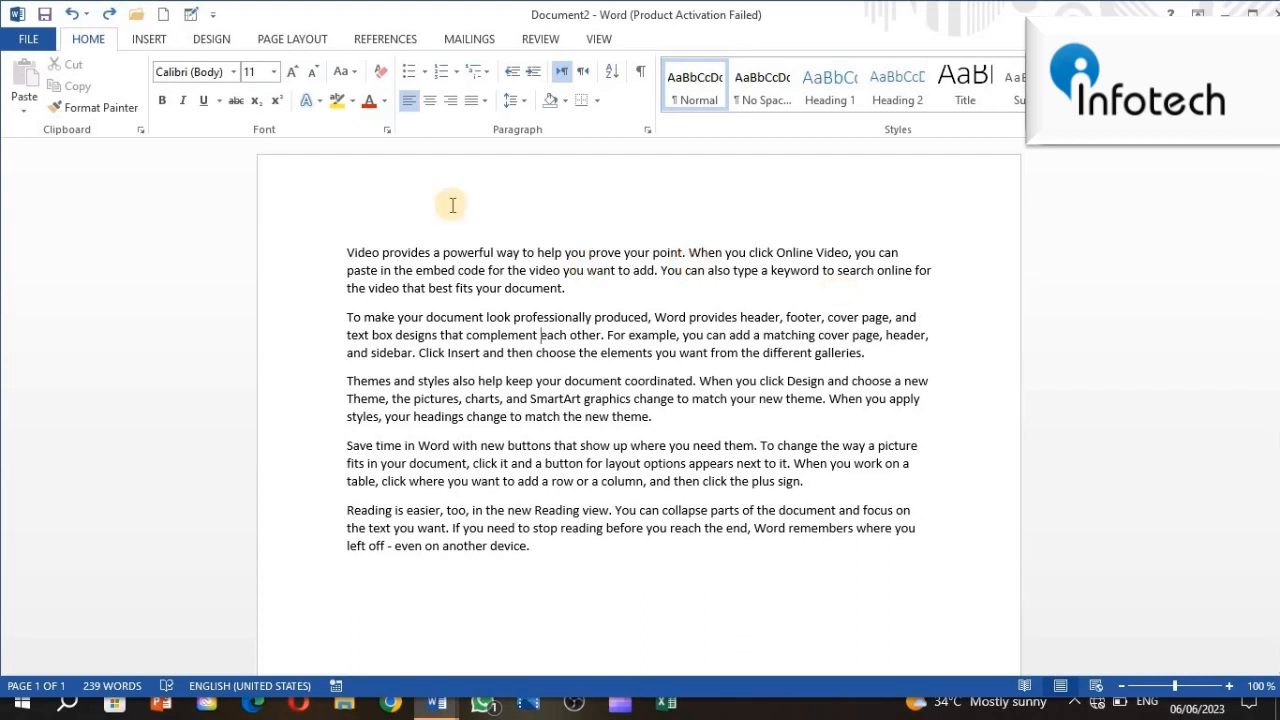
click(355, 76)
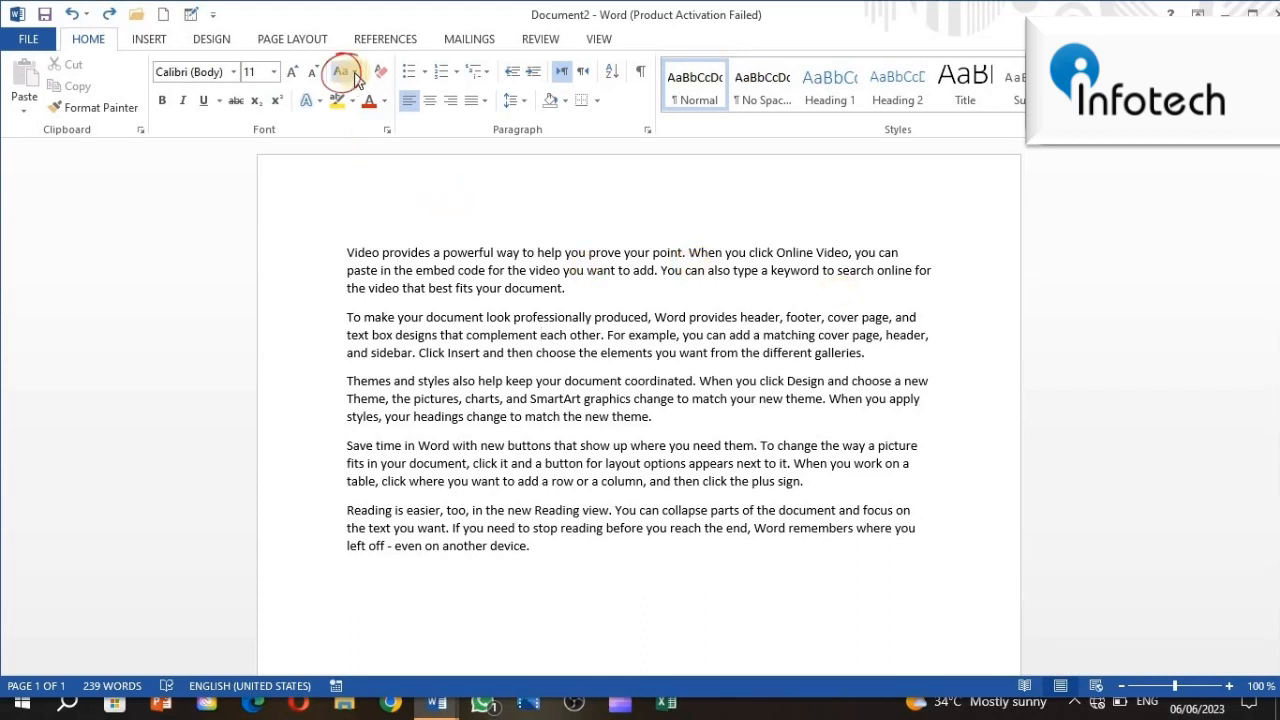
click(355, 77)
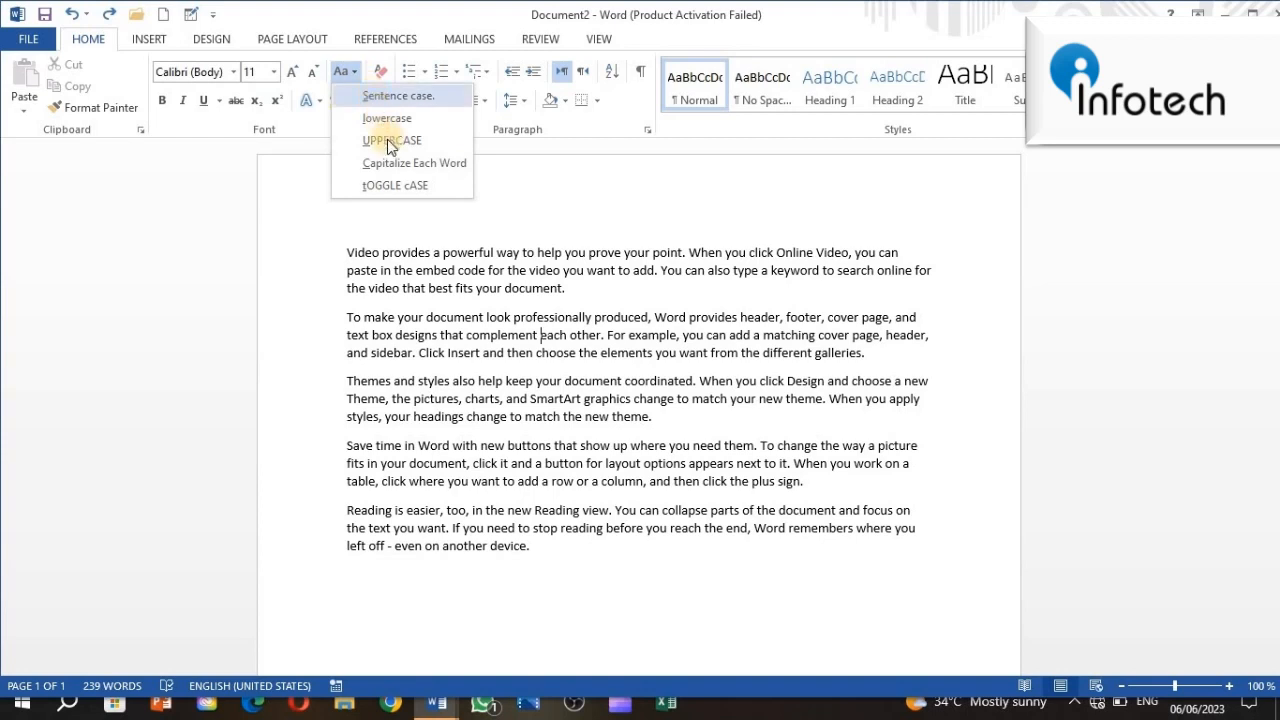
click(550, 230)
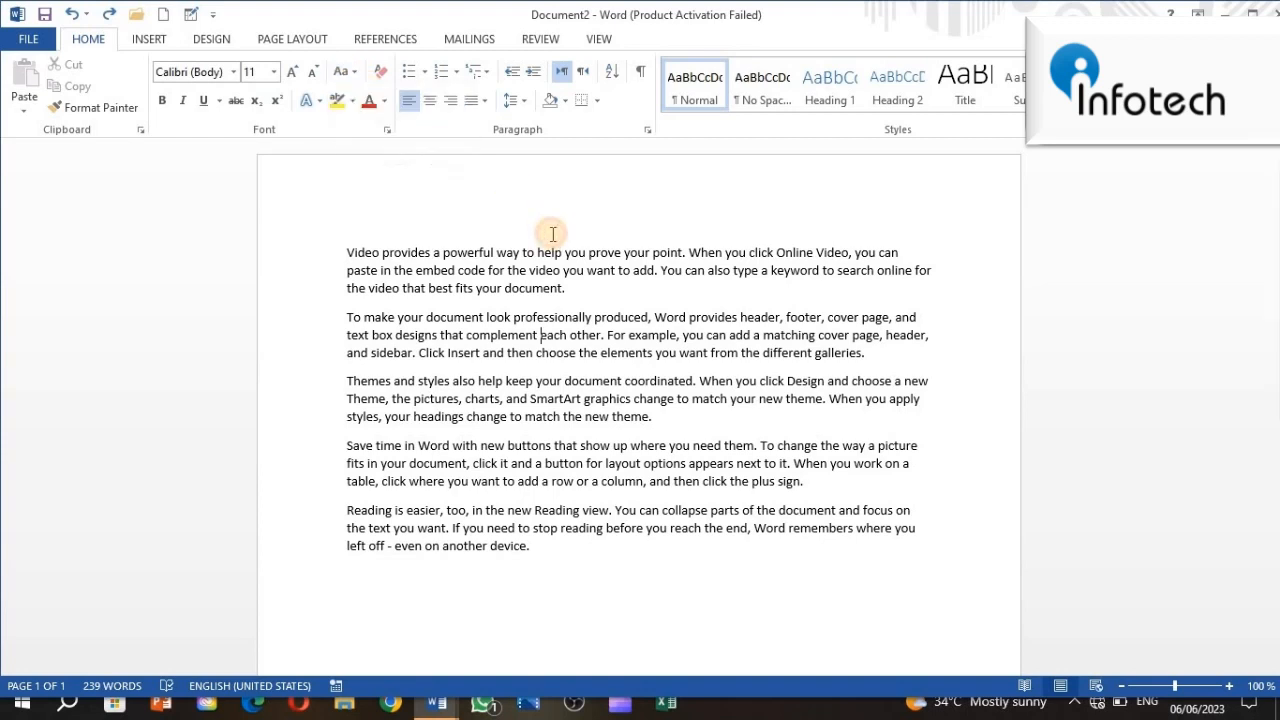
- Select the whole second paragraph and change its text to lowercase
click(348, 318)
key(shift+End)
drag(674, 349, 859, 356)
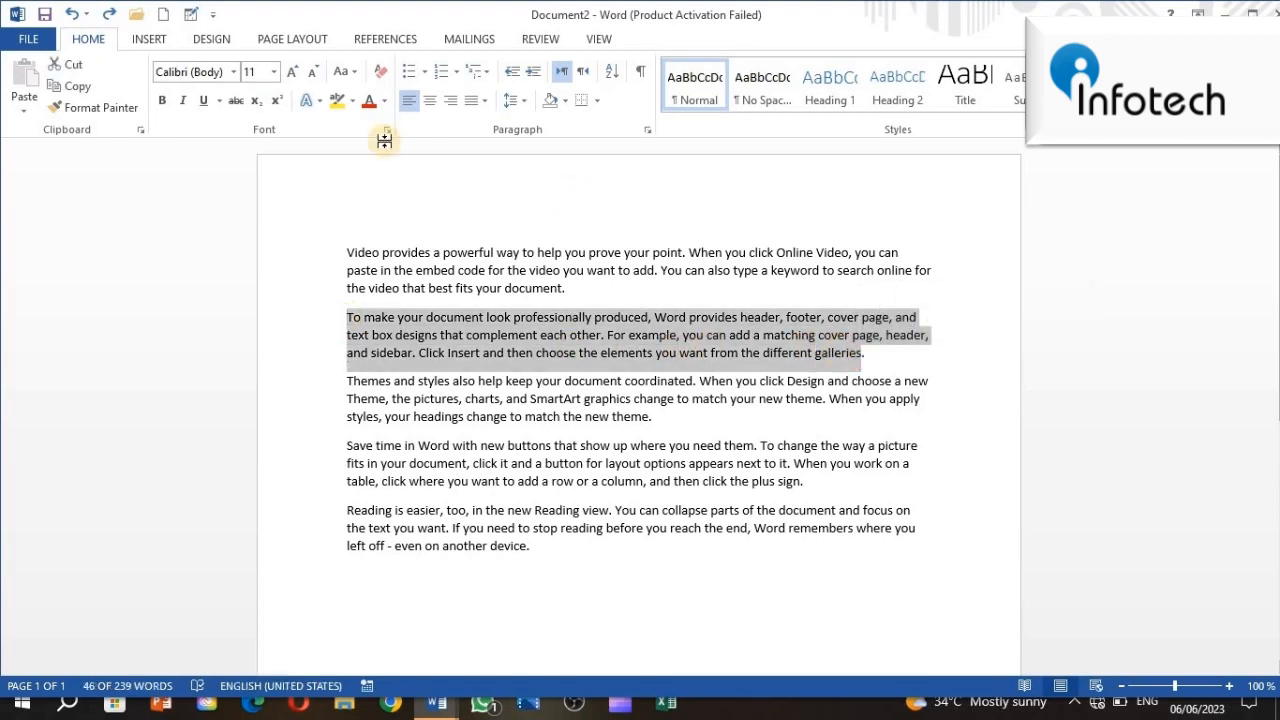
click(353, 72)
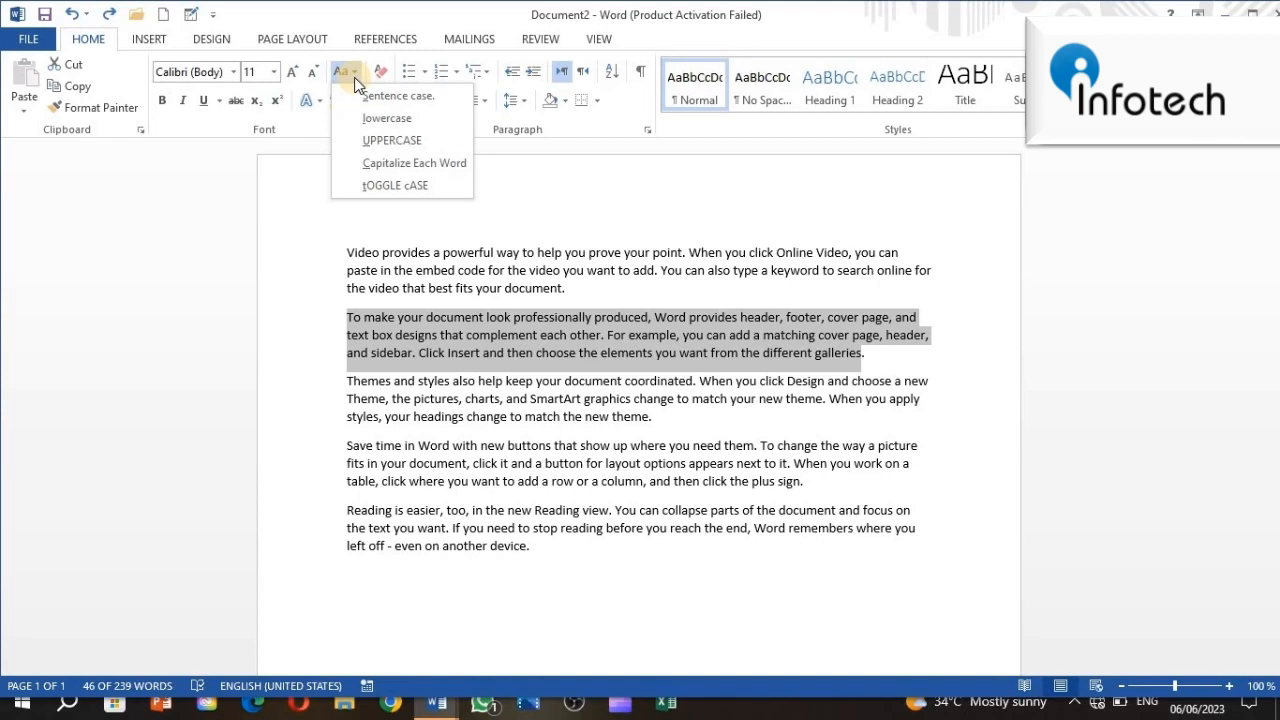
click(386, 118)
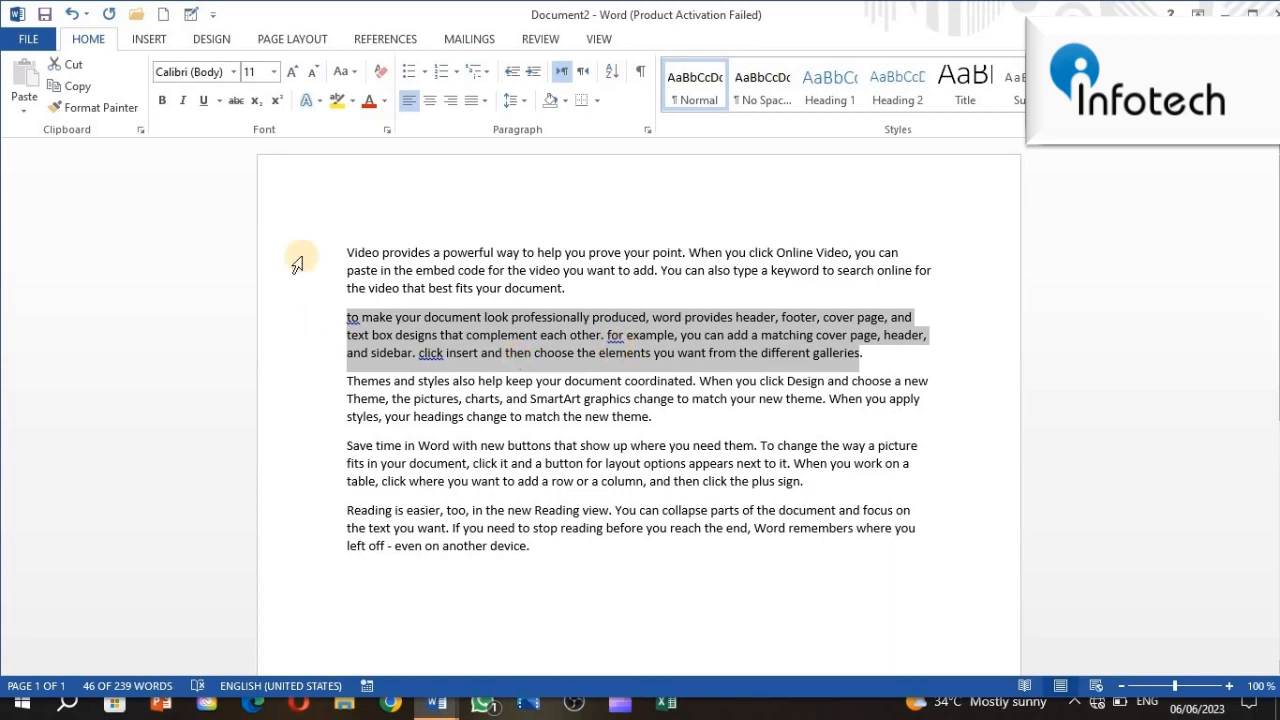
- Change the second paragraph to UPPERCASE and convert it to Capitalize Each Word
click(355, 75)
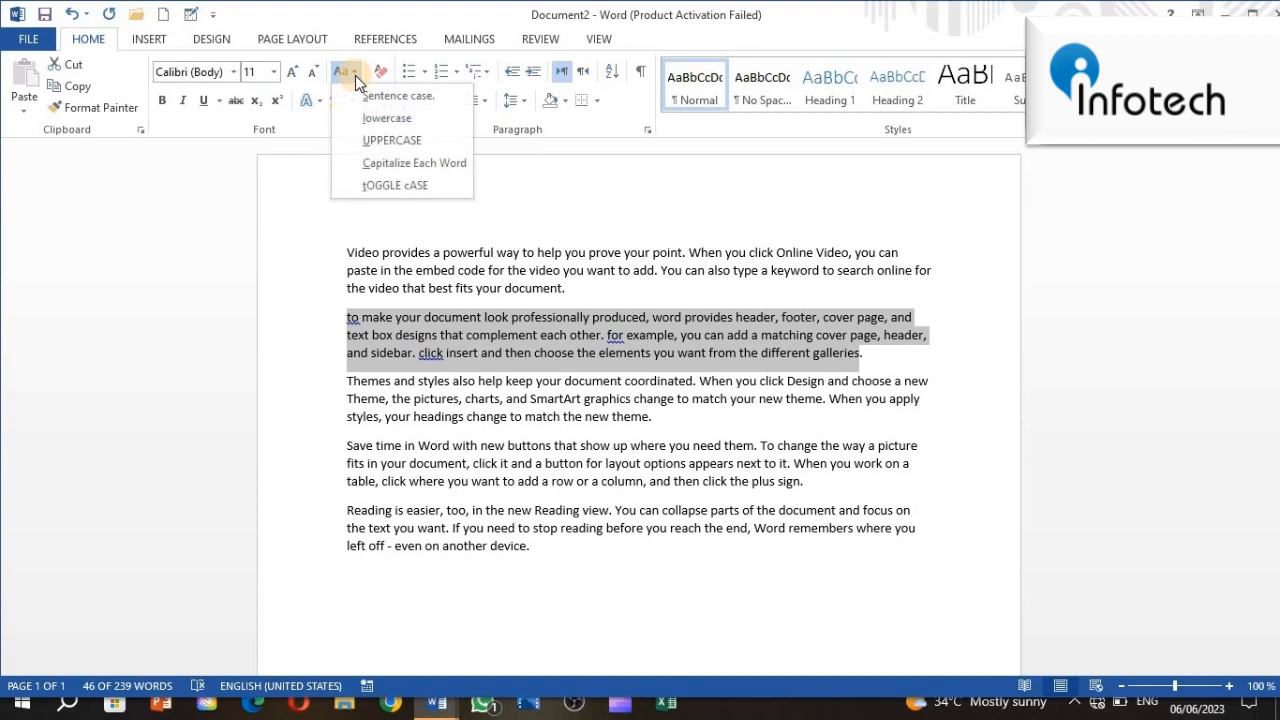
click(355, 142)
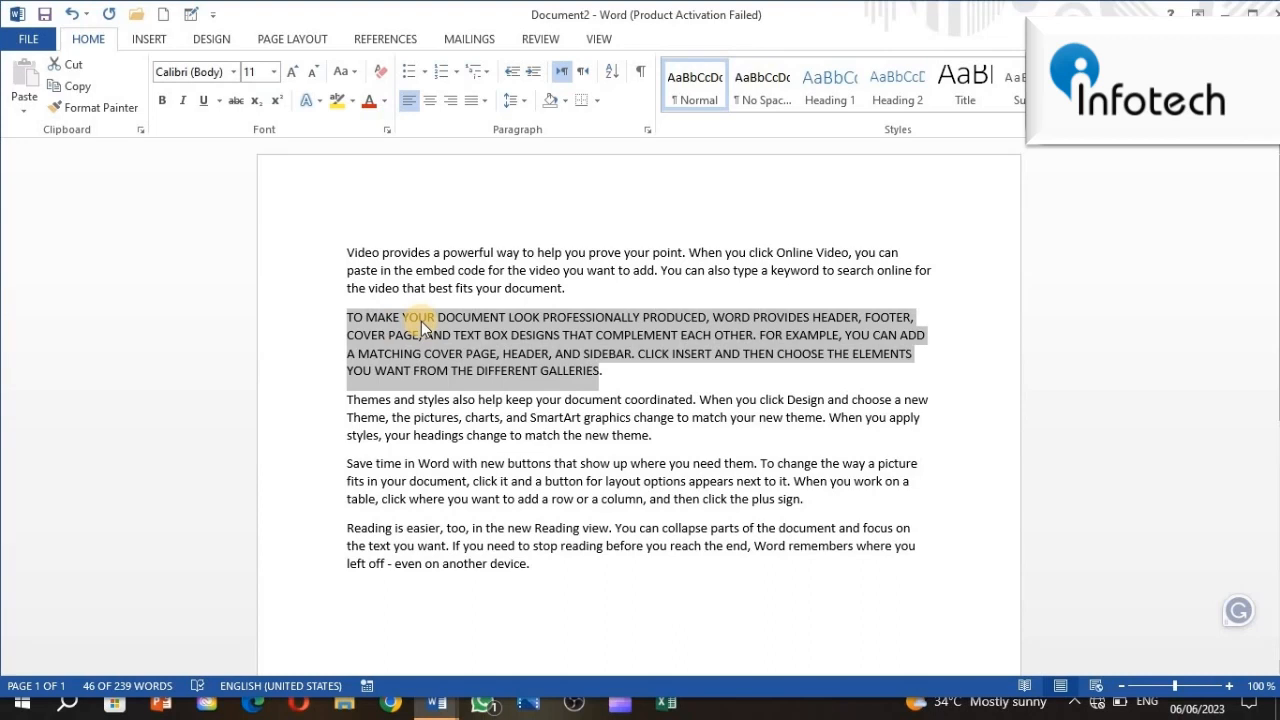
click(357, 70)
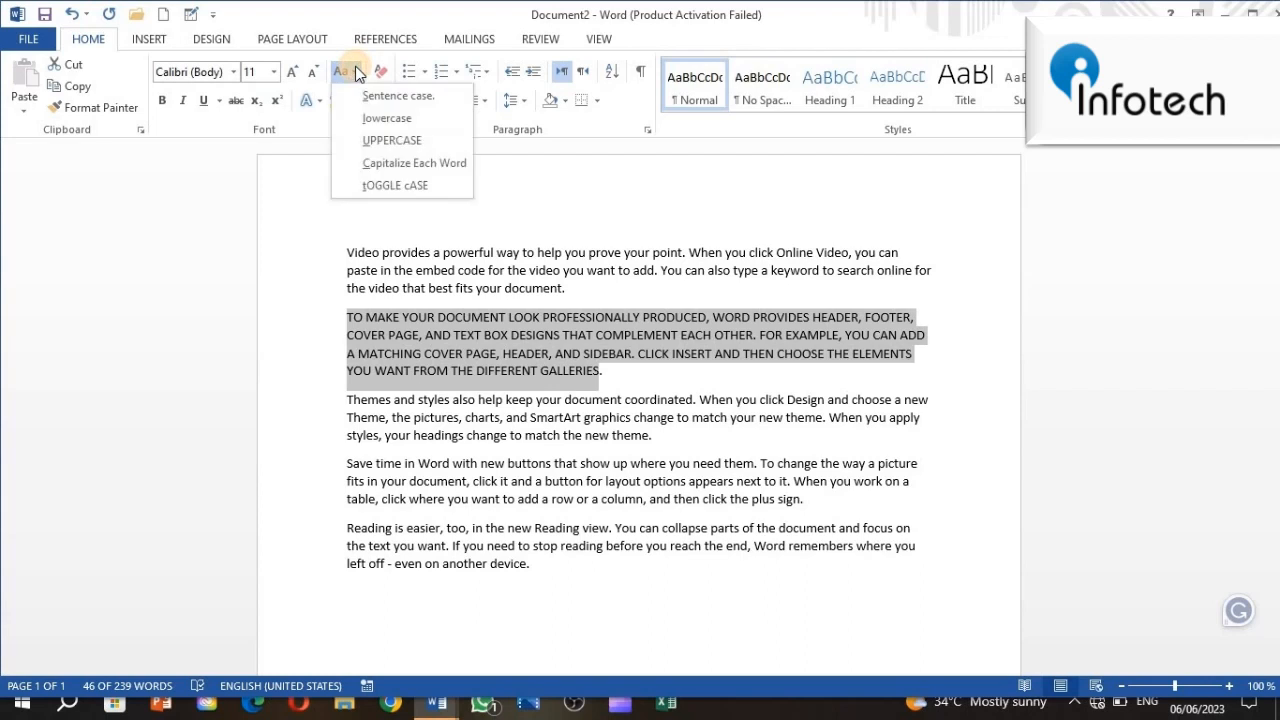
click(366, 166)
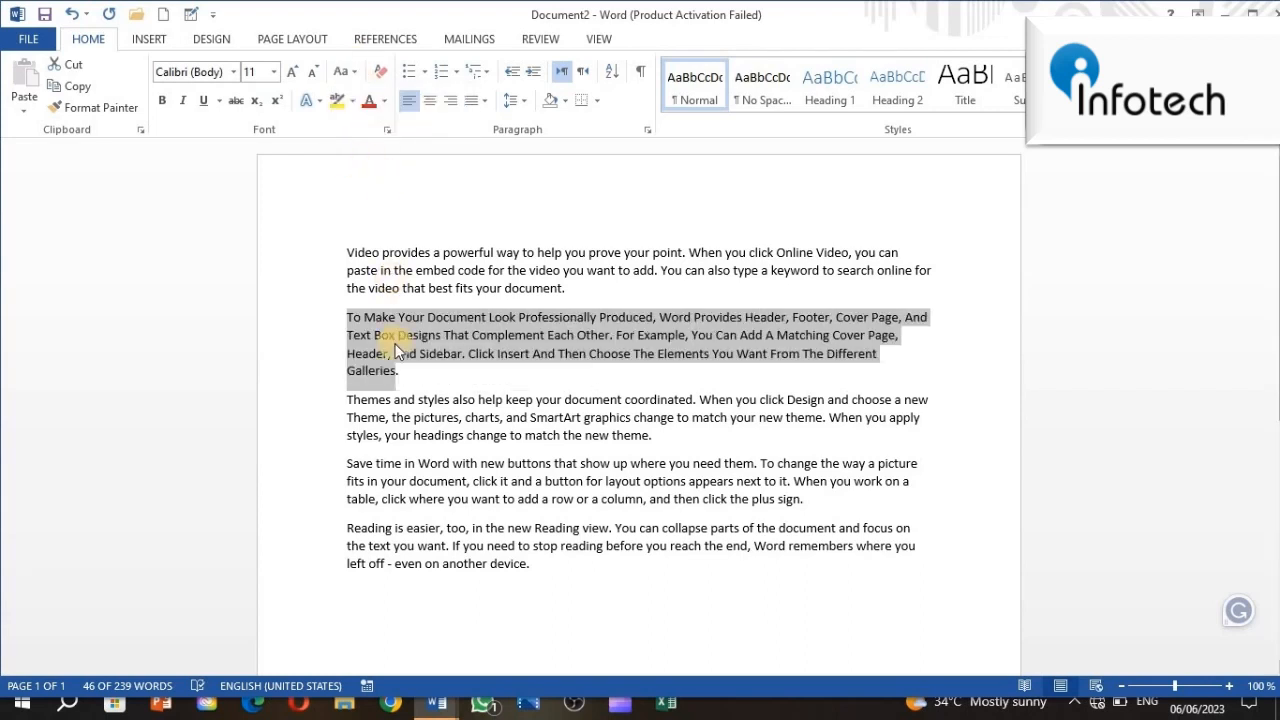
click(405, 372)
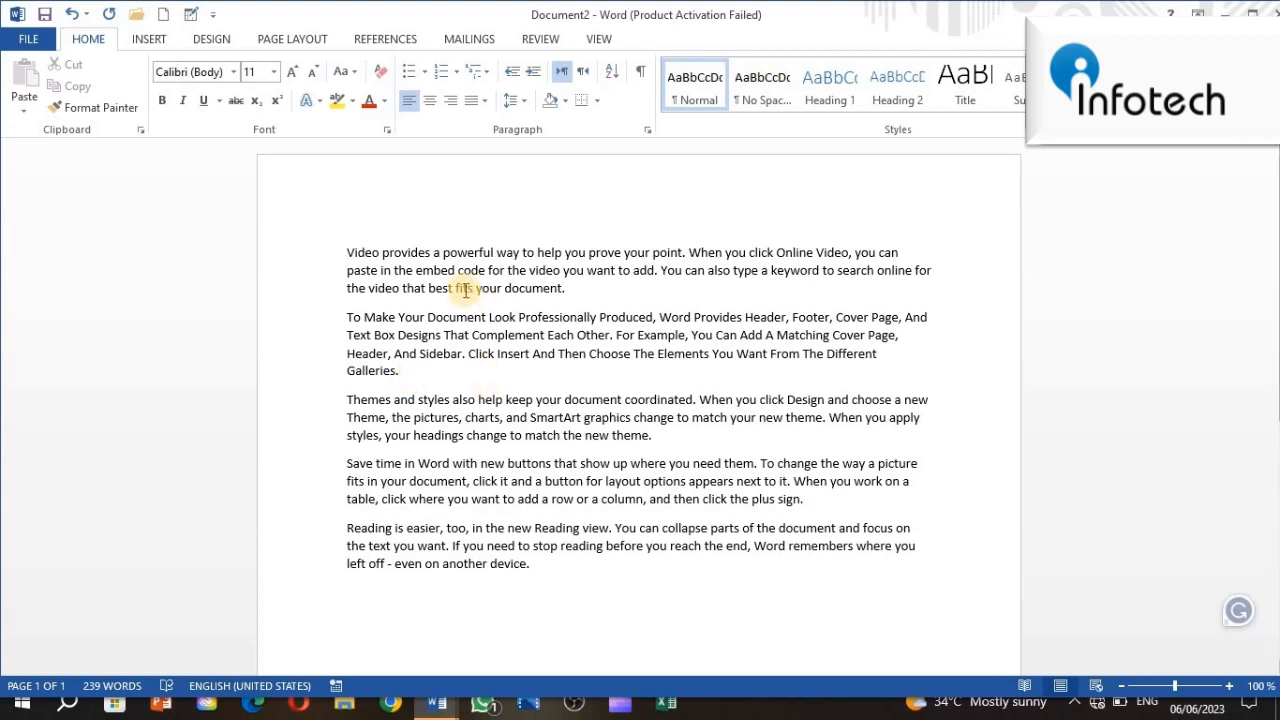
- Apply tOGGLE cASE to the second paragraph and clear the text selection
click(355, 72)
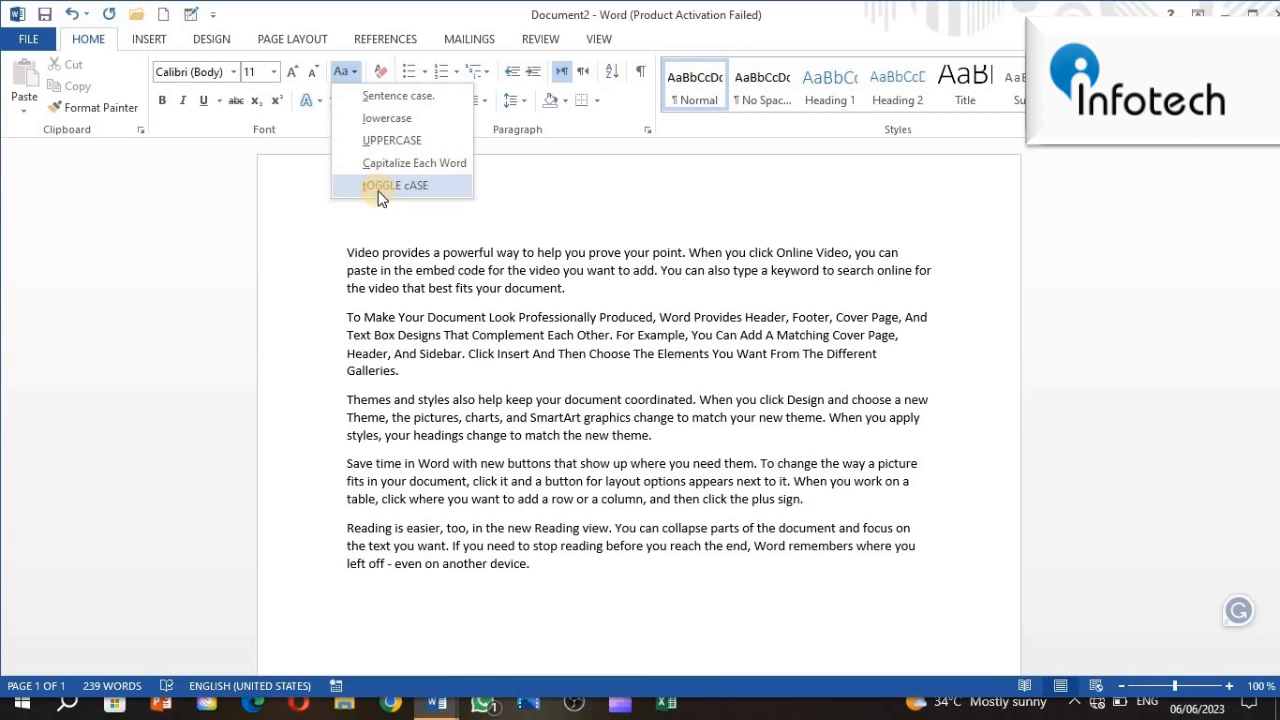
click(372, 186)
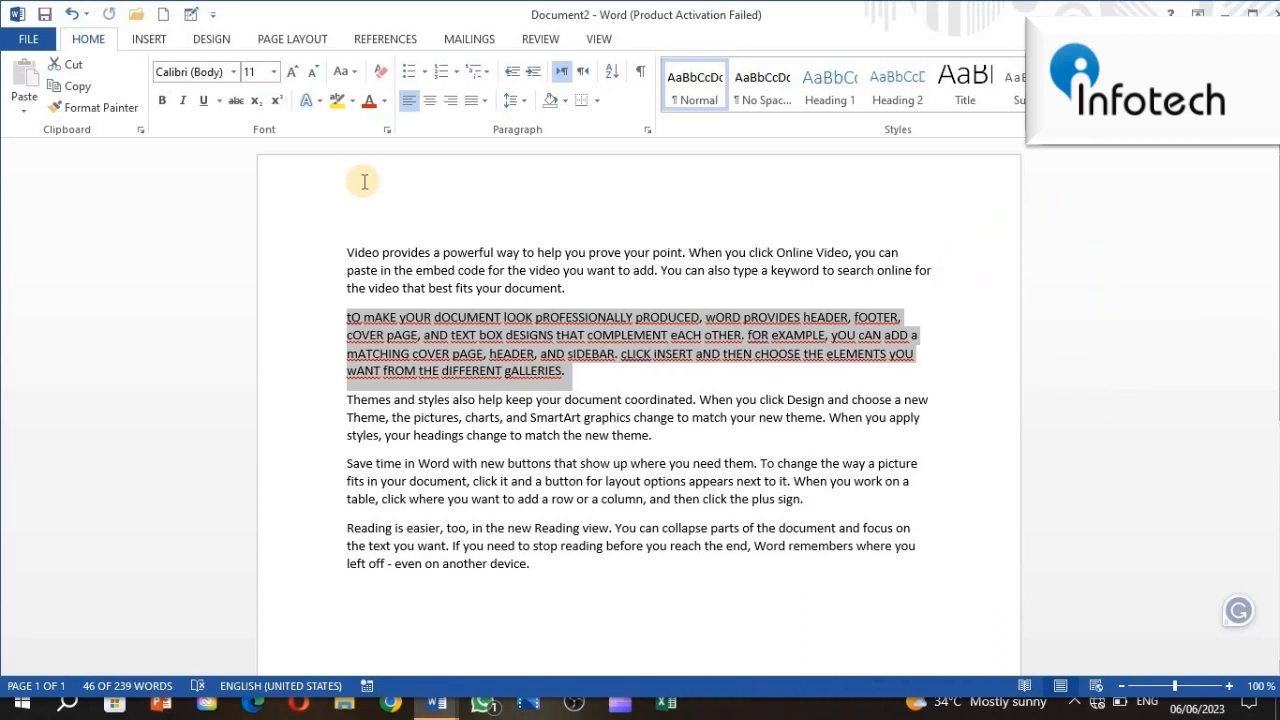
click(583, 376)
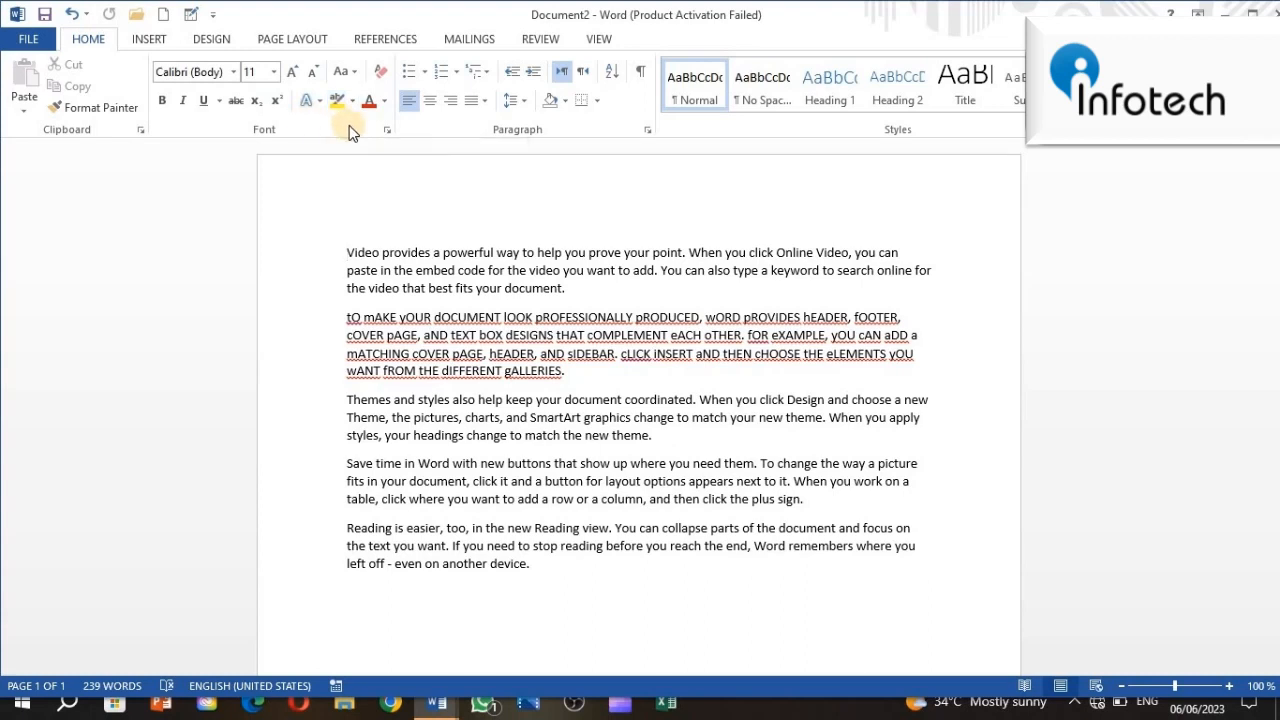
click(350, 251)
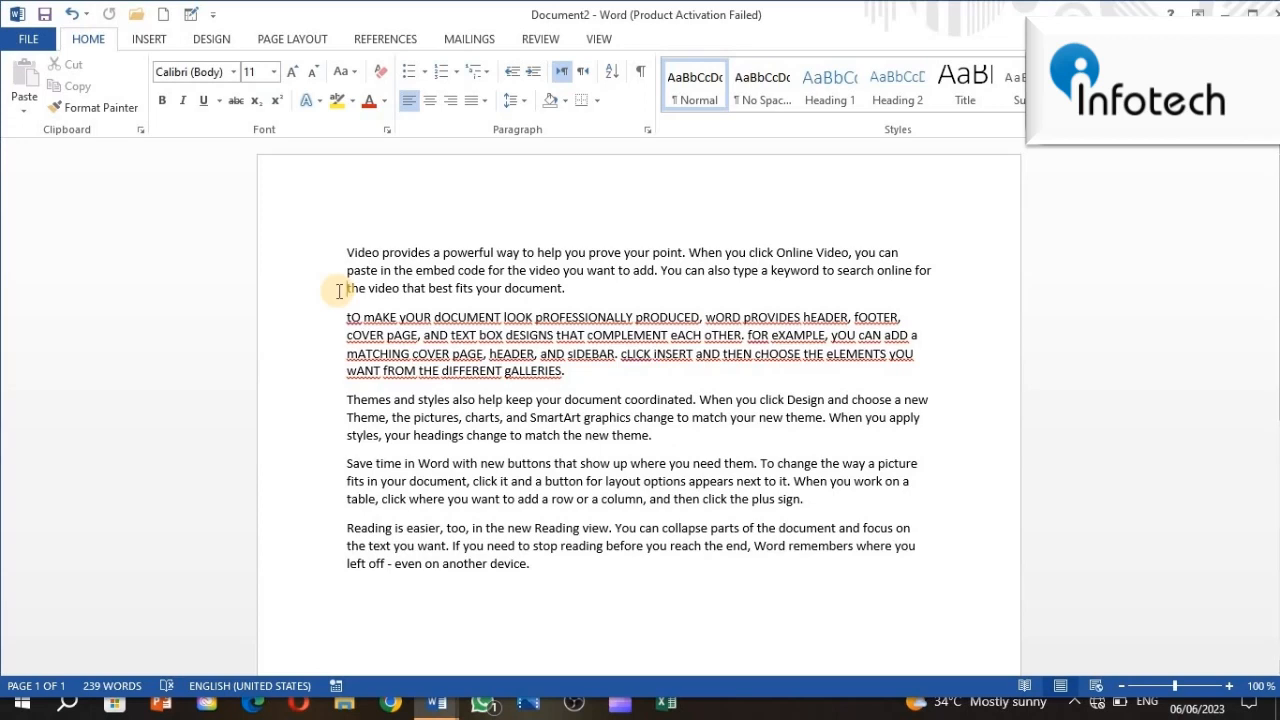
- Highlight "Video provides a powerful way to help you prove your point" in the first paragraph in yellow
drag(343, 253, 685, 255)
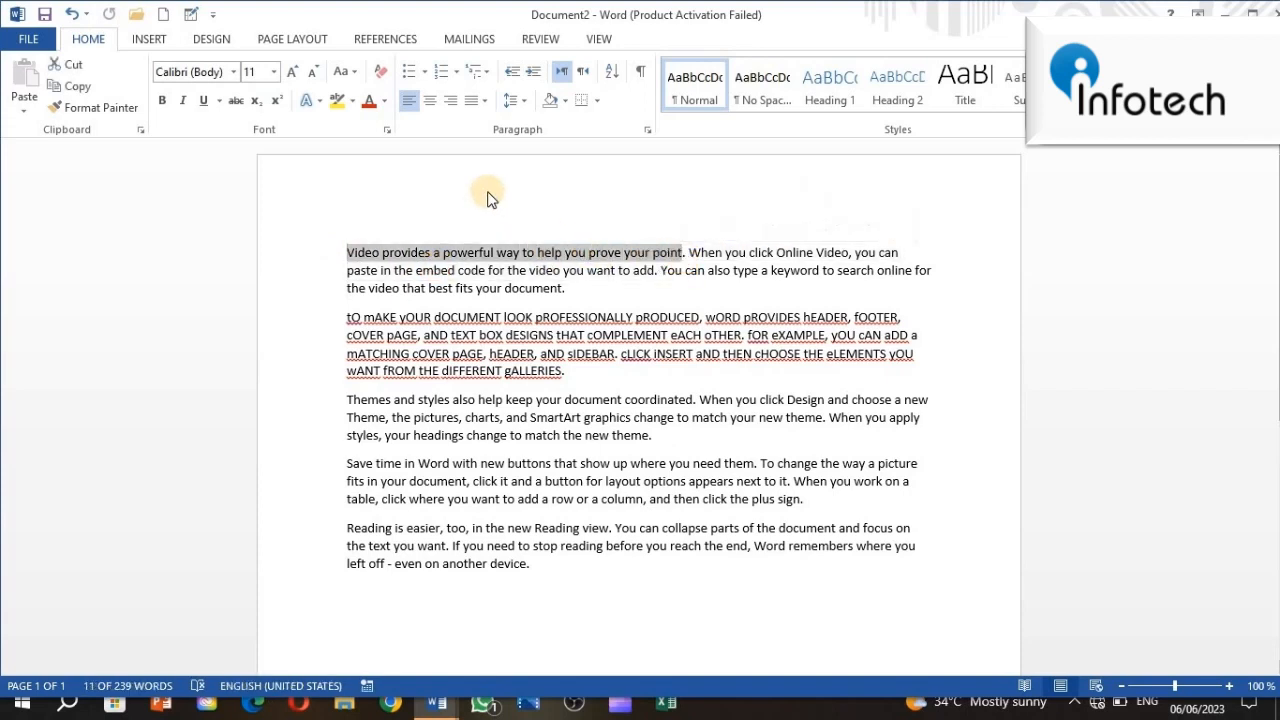
click(352, 101)
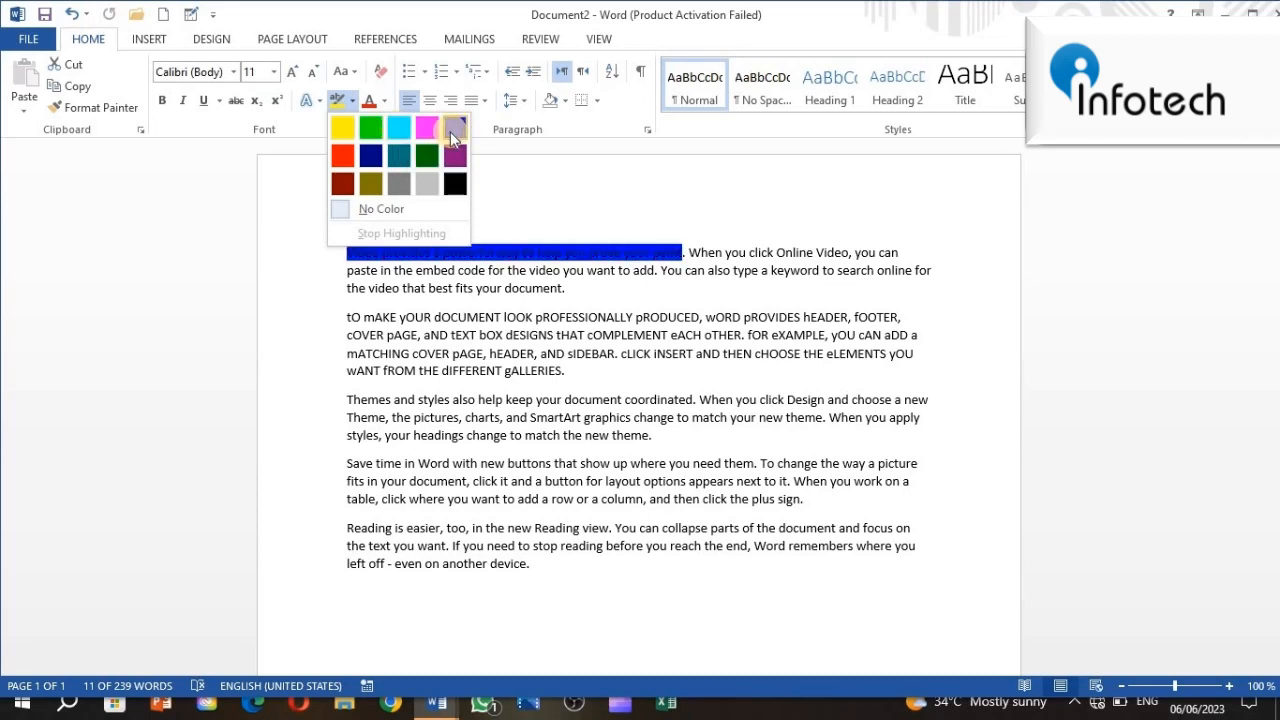
click(343, 129)
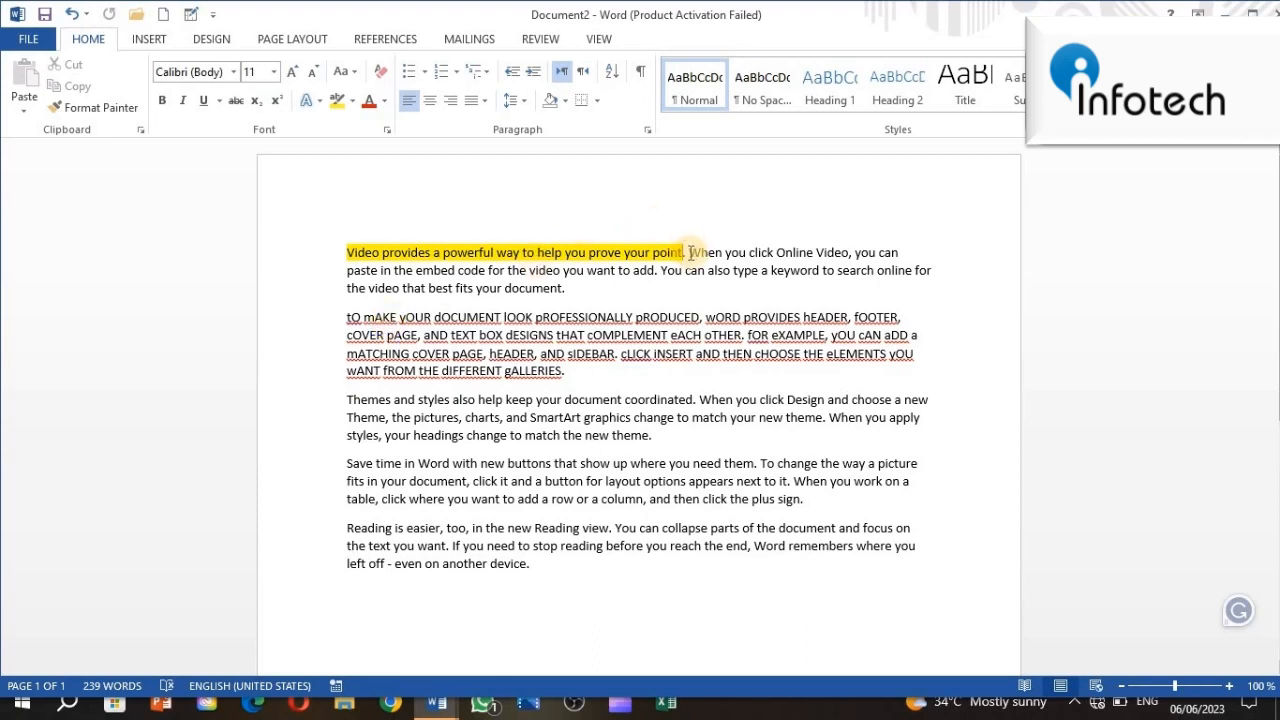
- Color "When you click Online" in the first paragraph red and add the heading line "Video Importance" above that paragraph
drag(690, 252, 808, 257)
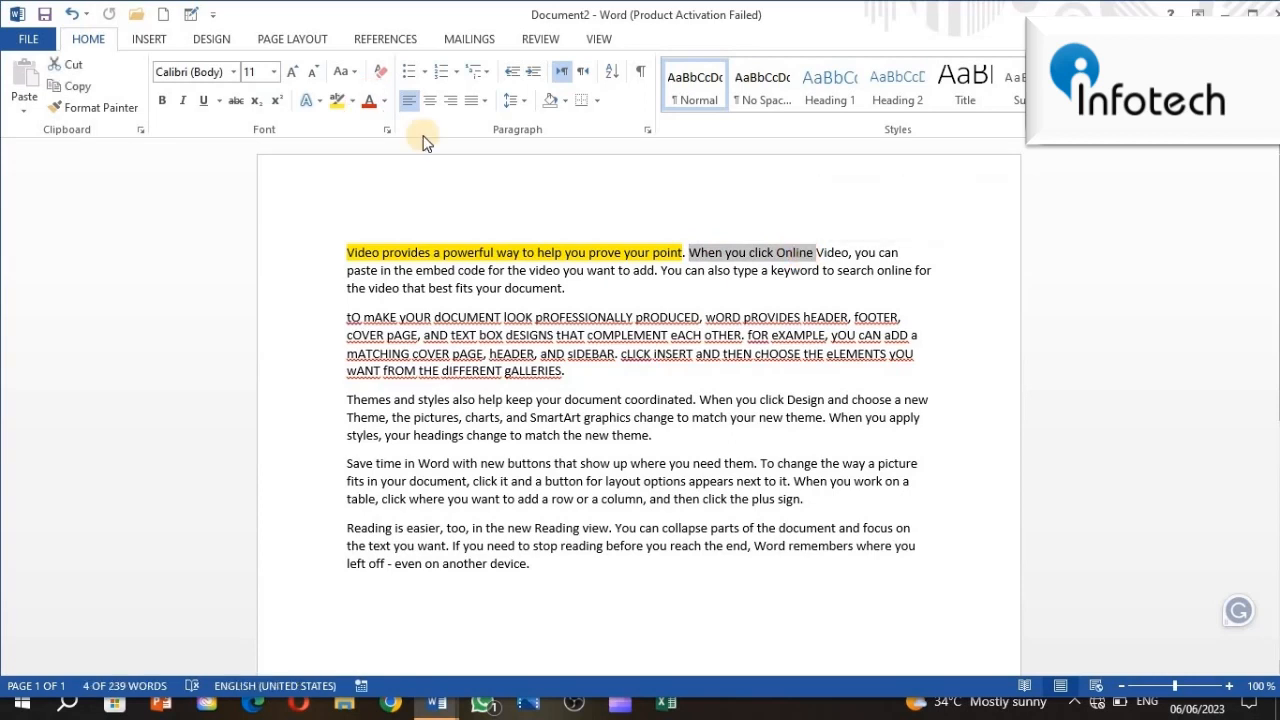
click(386, 104)
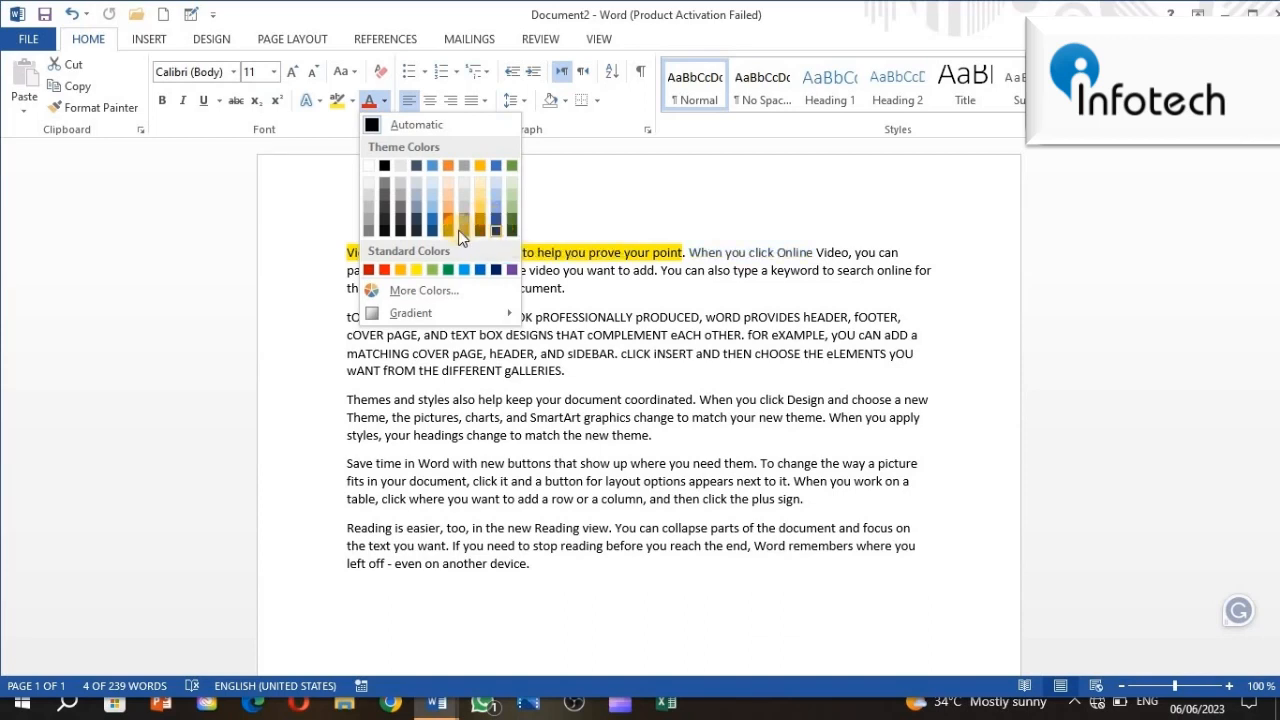
click(385, 267)
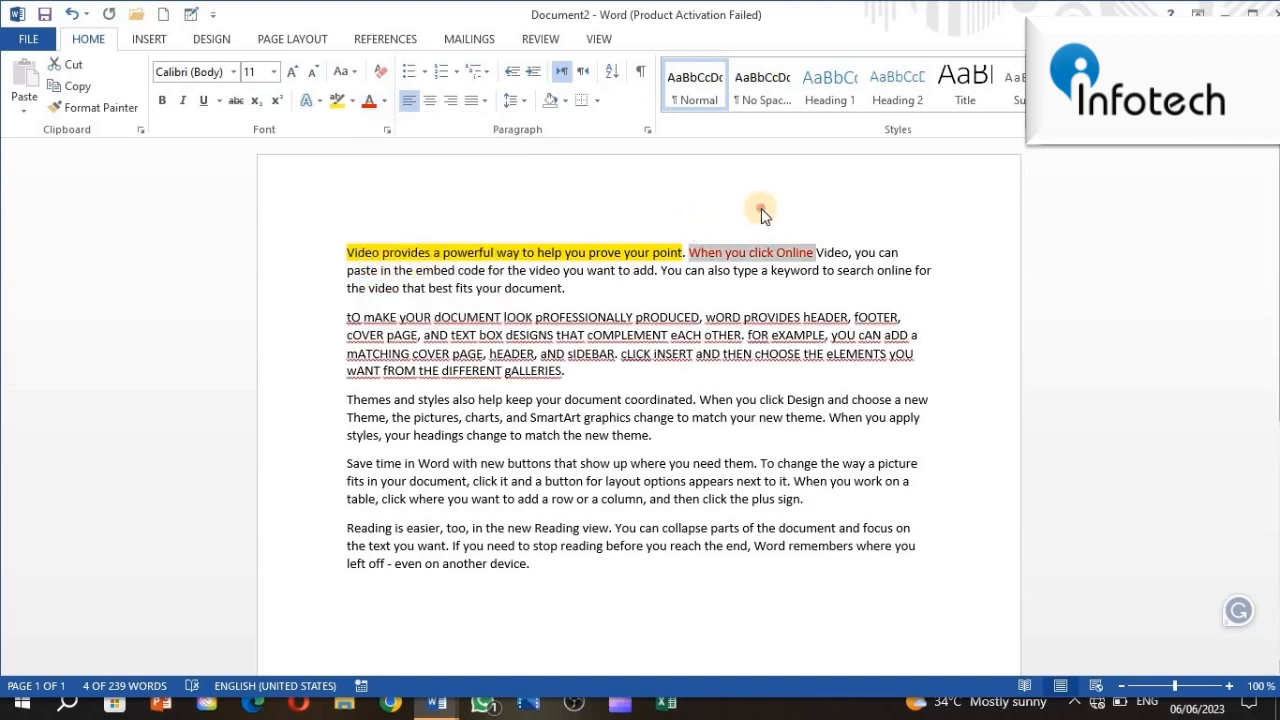
click(761, 208)
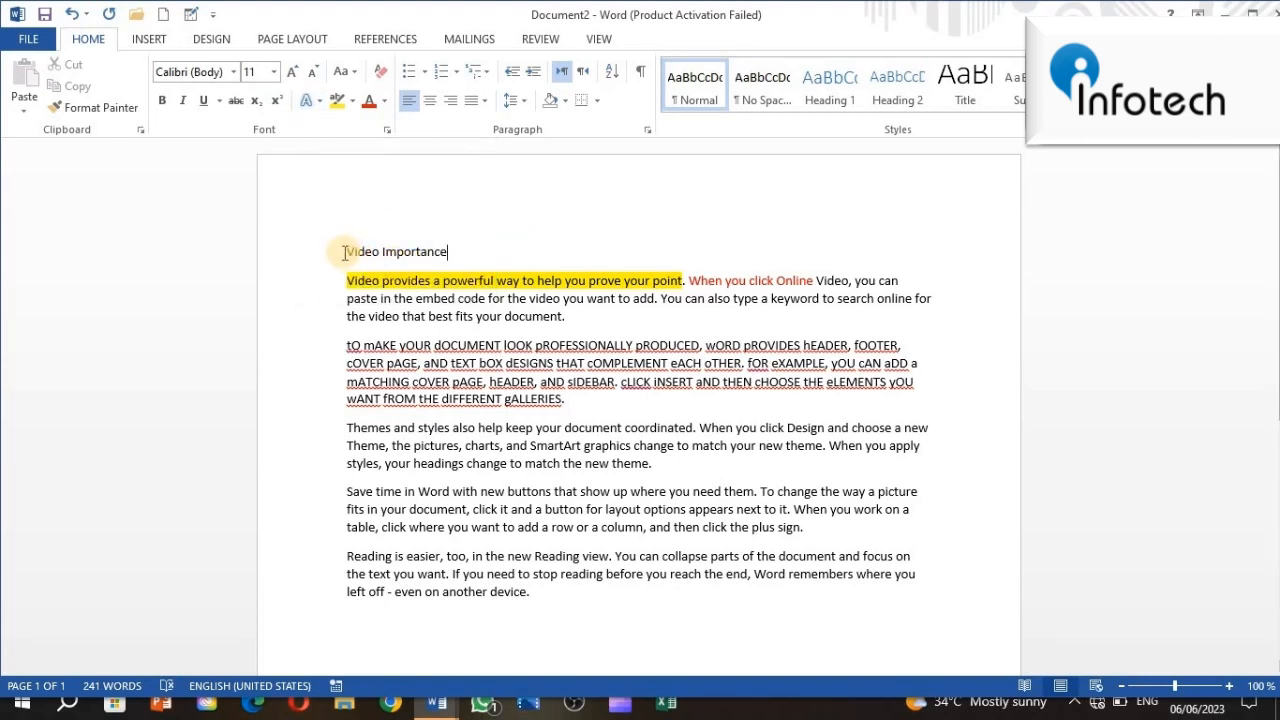
- Select the "Video Importance" heading and align it to the right margin
drag(343, 251, 437, 250)
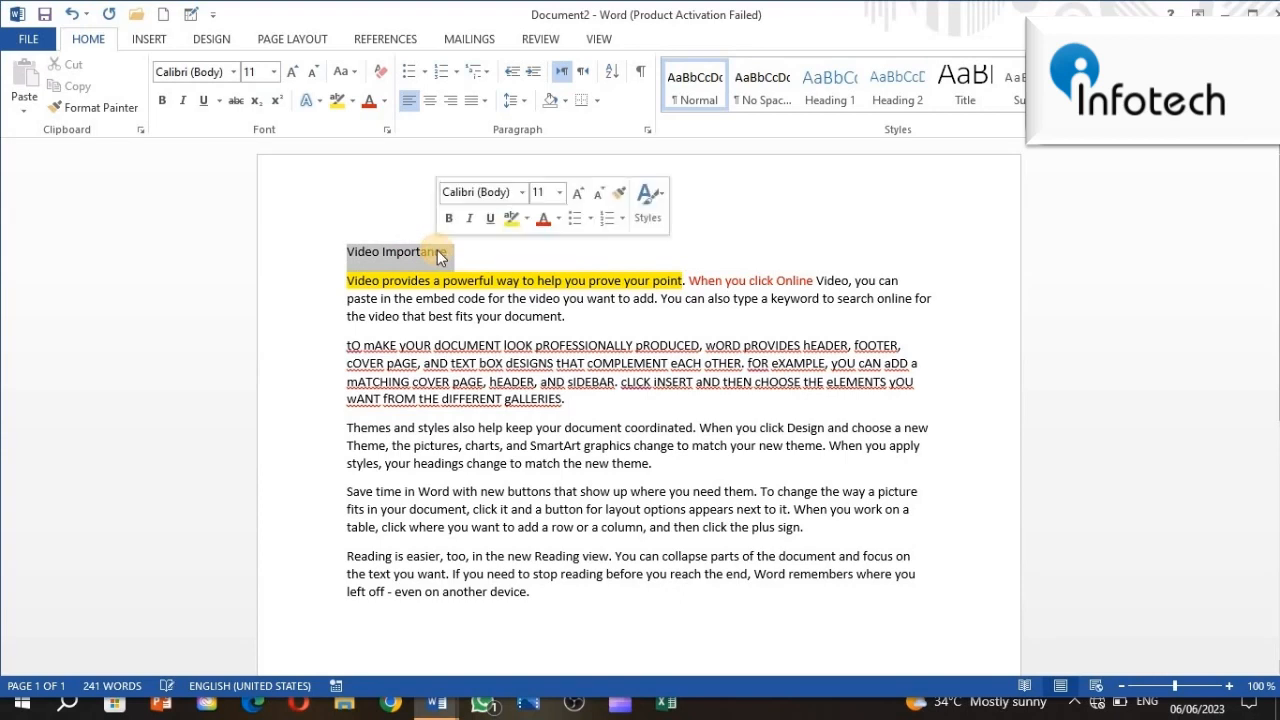
click(318, 100)
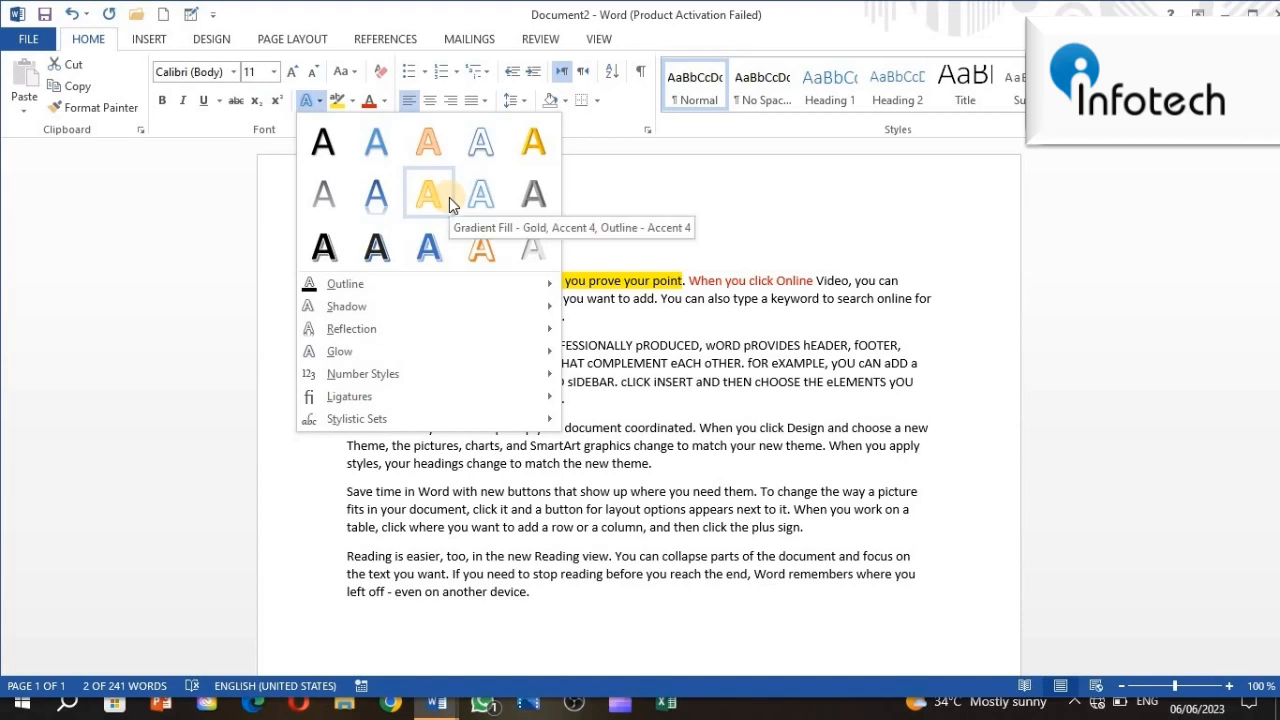
click(615, 226)
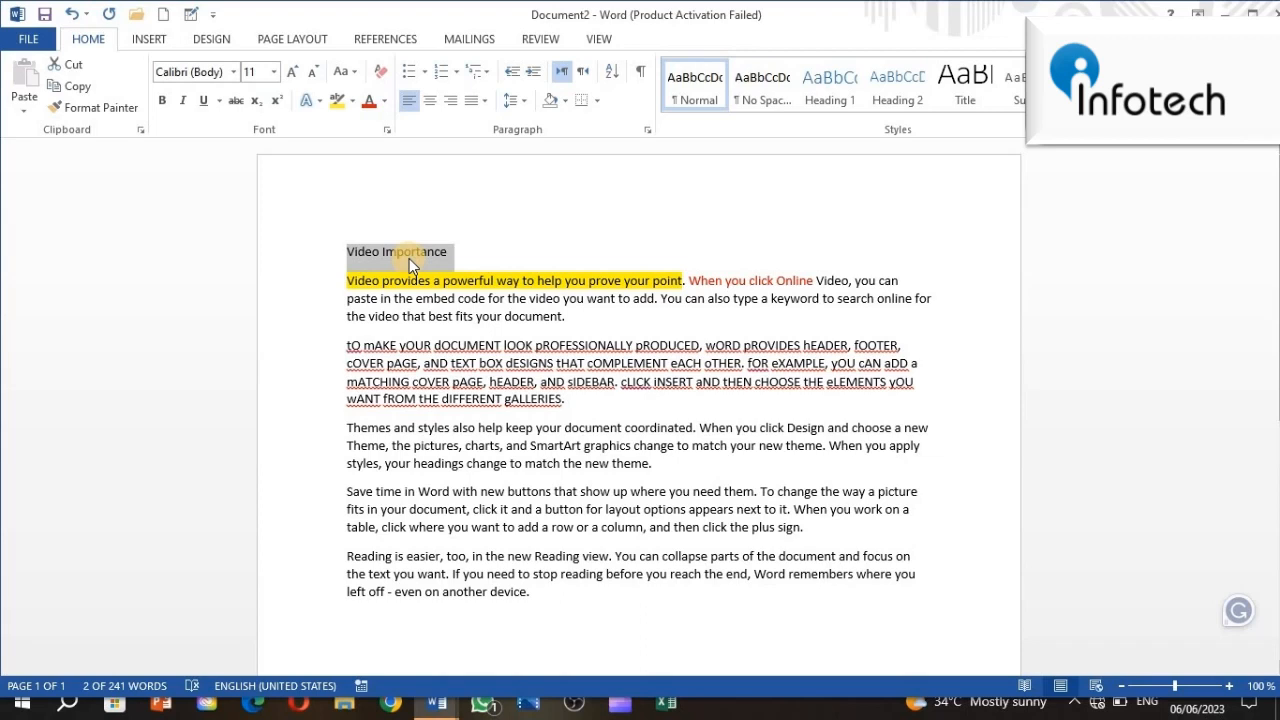
key(ctrl+r)
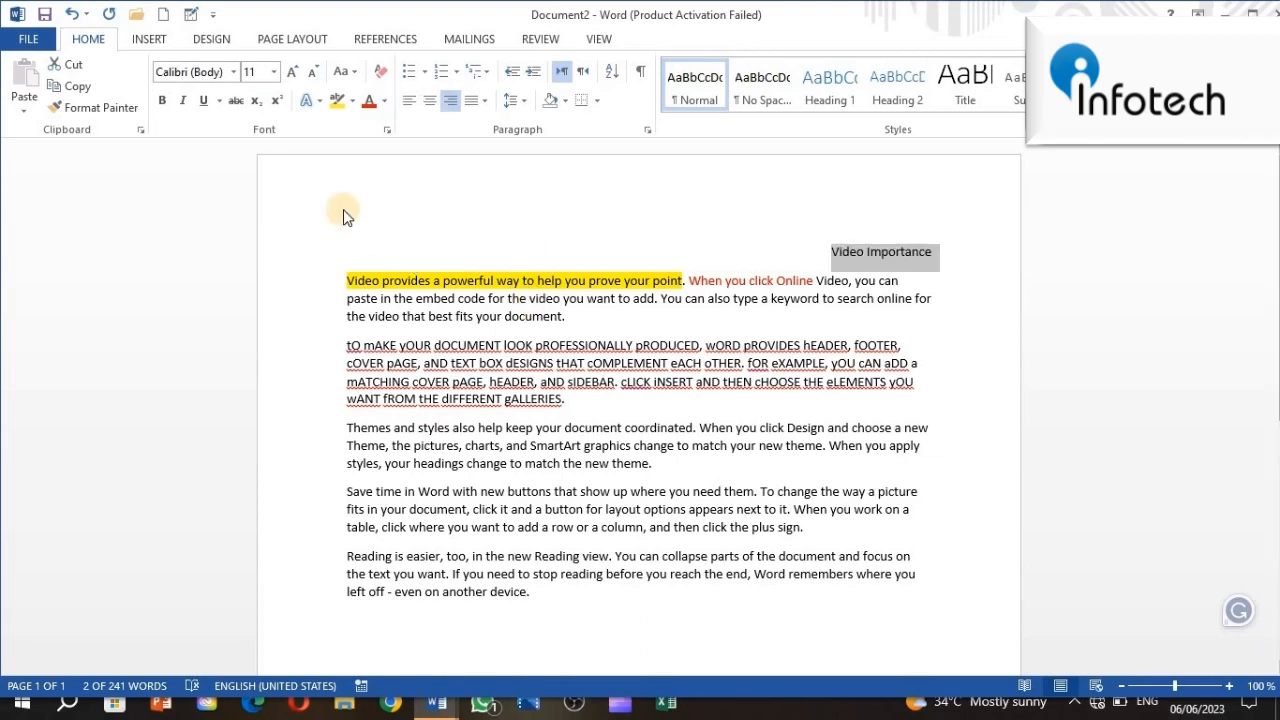
- Enlarge the "Video Importance" heading to 24 and apply the bold black text effect with a blue shadow
click(318, 101)
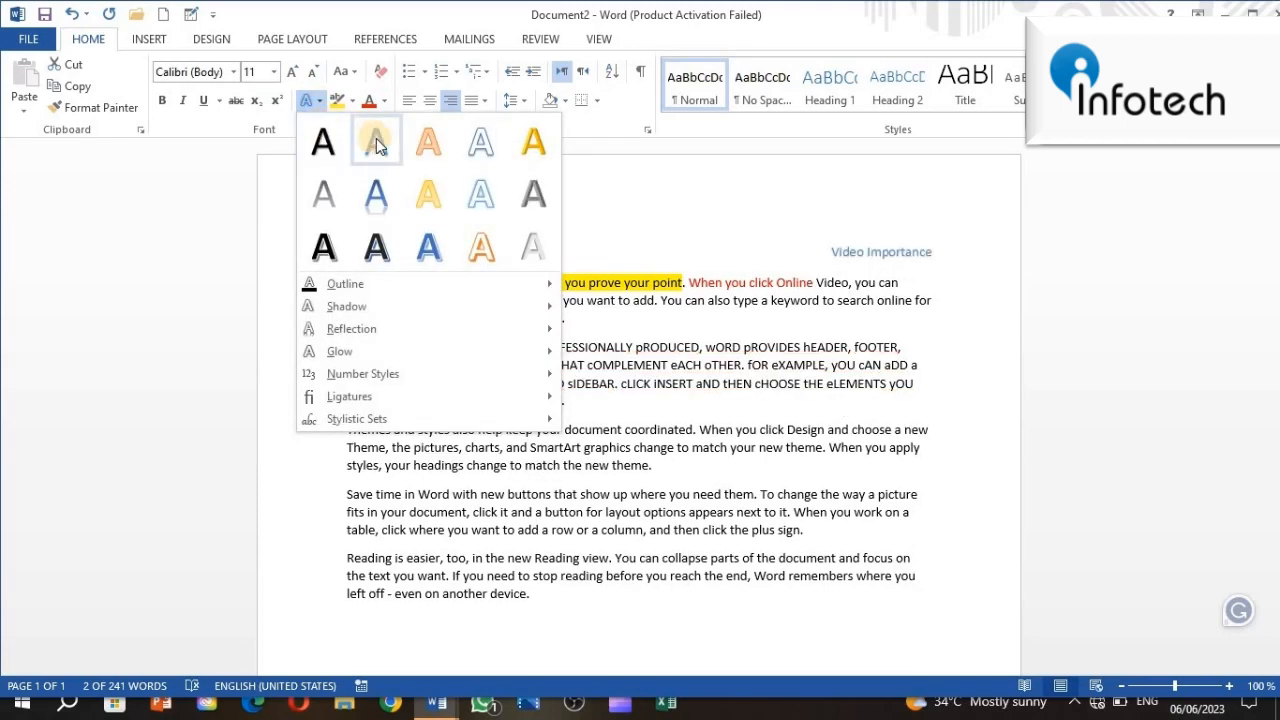
click(428, 142)
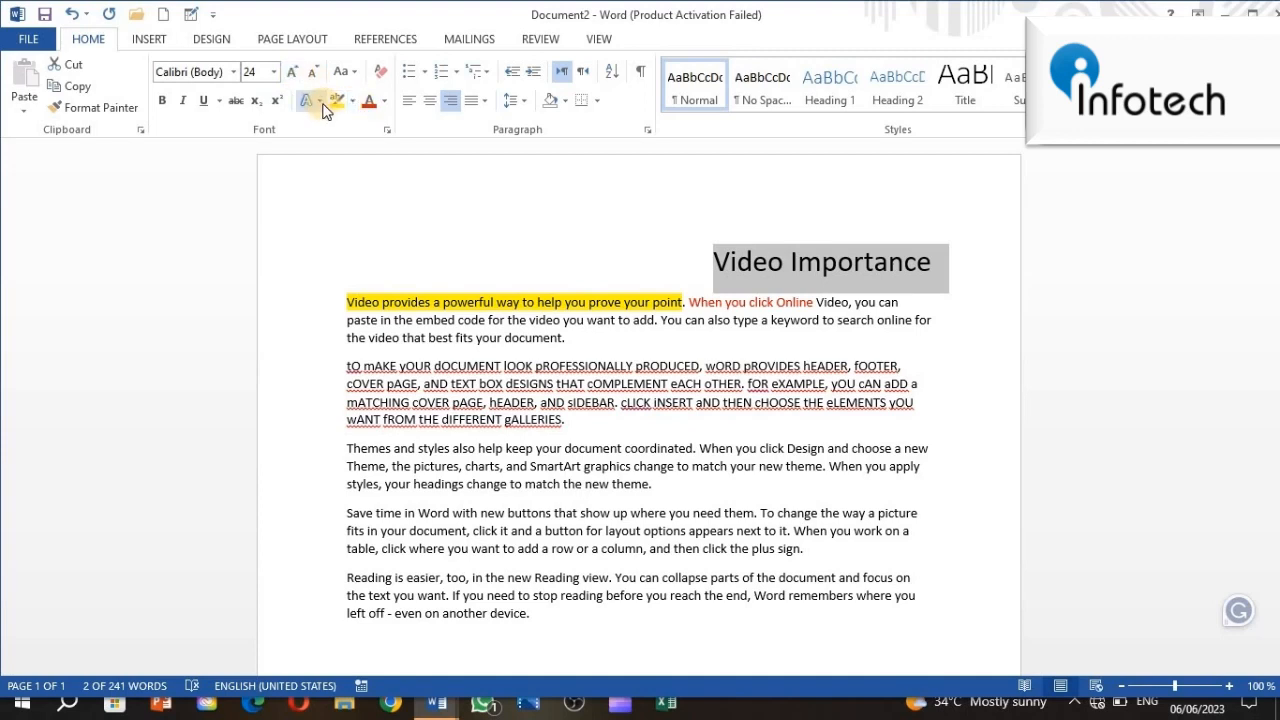
click(322, 107)
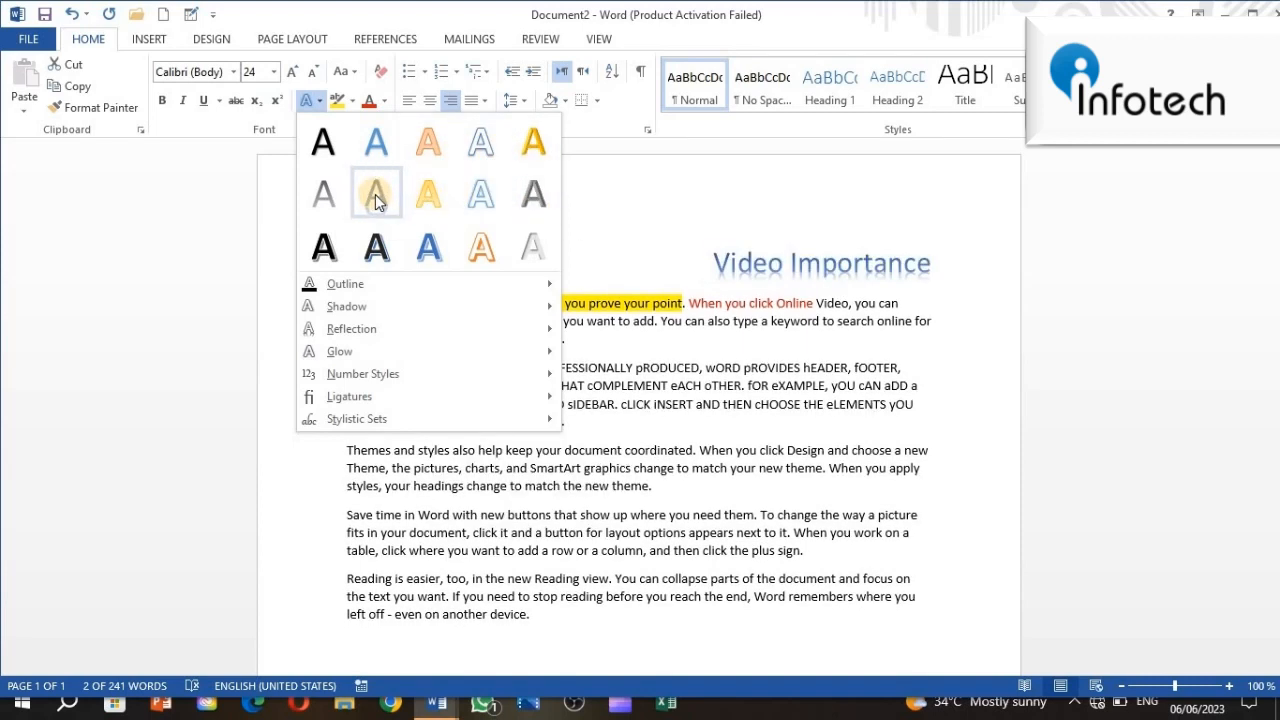
click(391, 258)
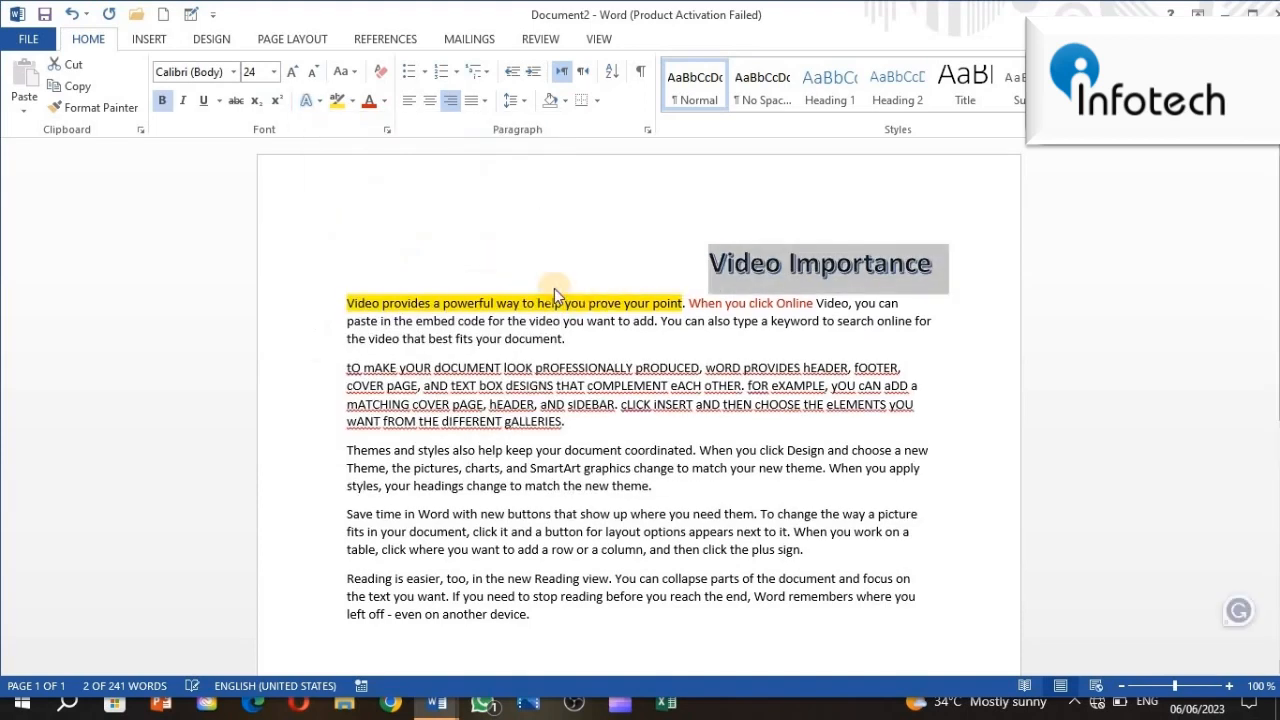
- Left-align the heading and format body passages: "Themes and" bold, "charts, and SmartArt" to "new theme" italic, "for layout options appears" underlined
click(507, 273)
key(ctrl+l)
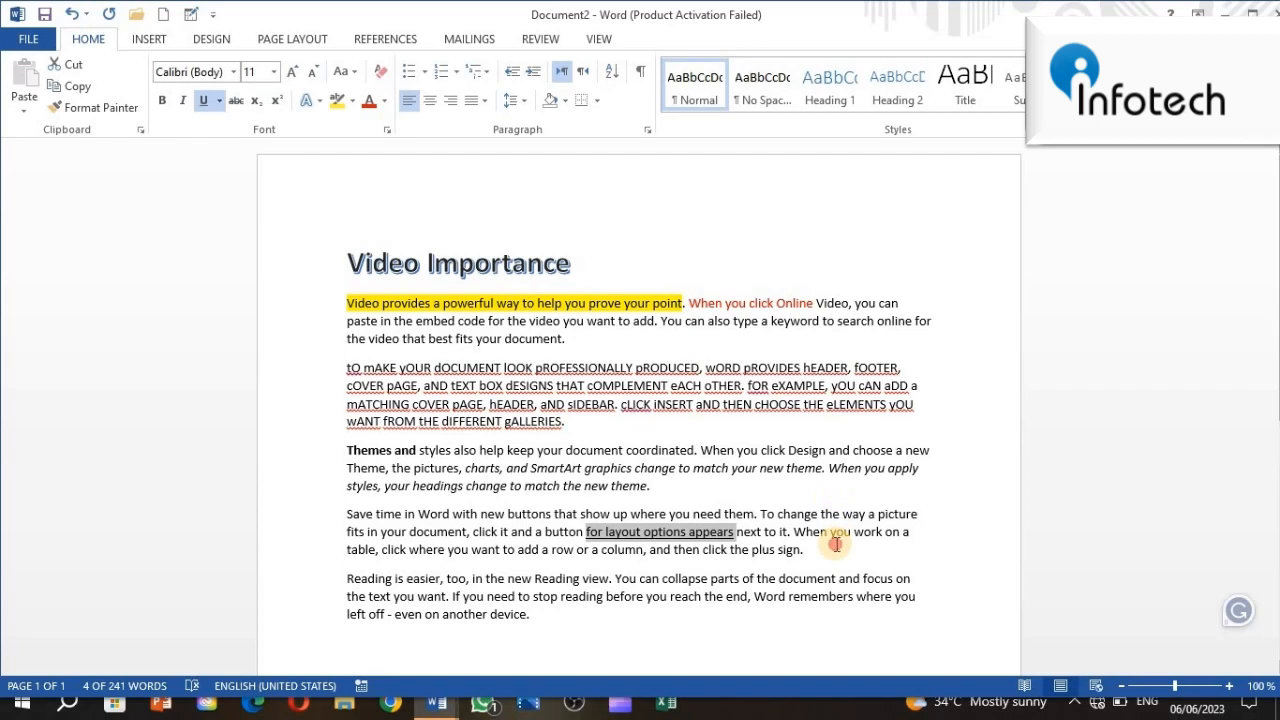
click(836, 543)
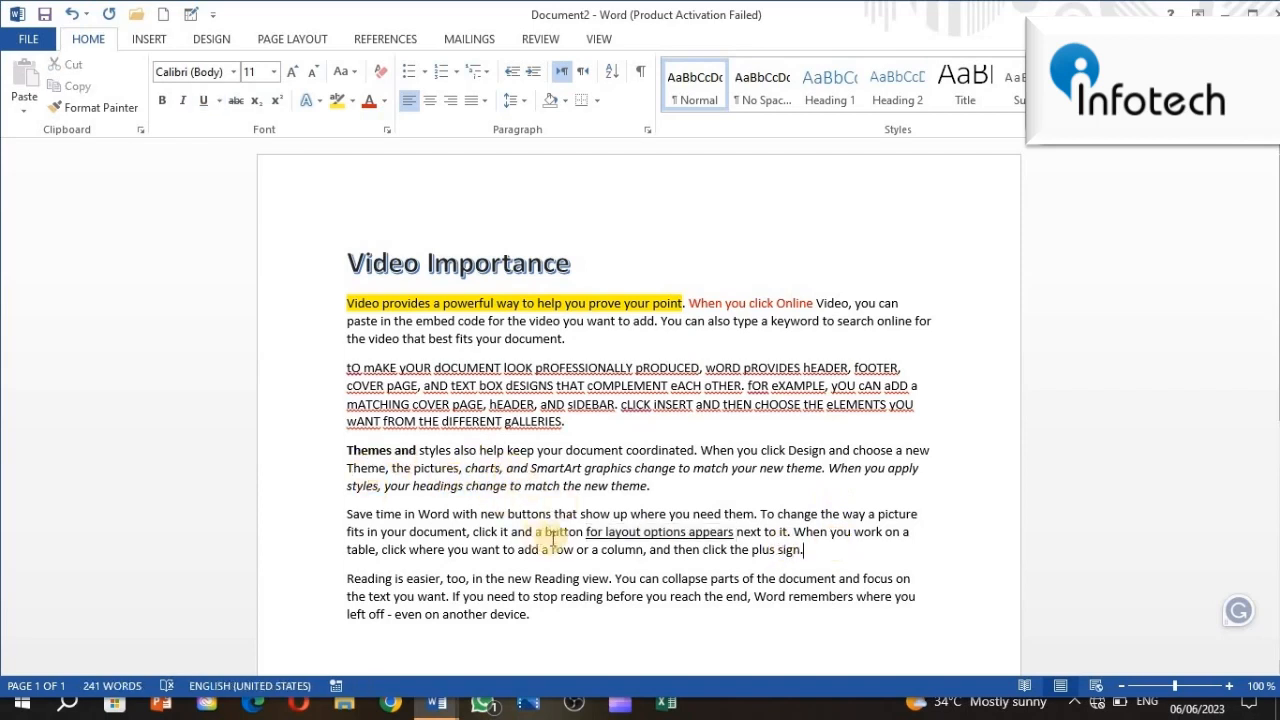
- Make "too, in the new Reading view" through "before you" in the last paragraph subscript and "coordinated. When you click" in the third superscript
drag(456, 580, 672, 595)
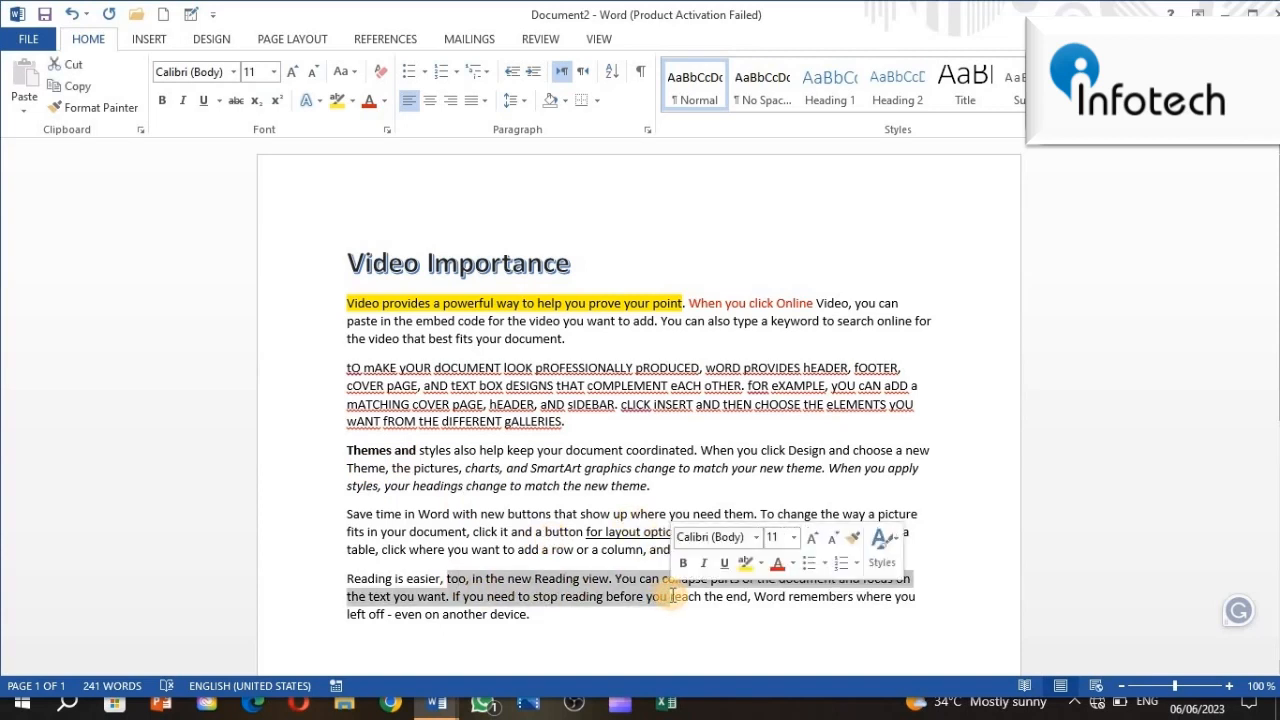
click(257, 100)
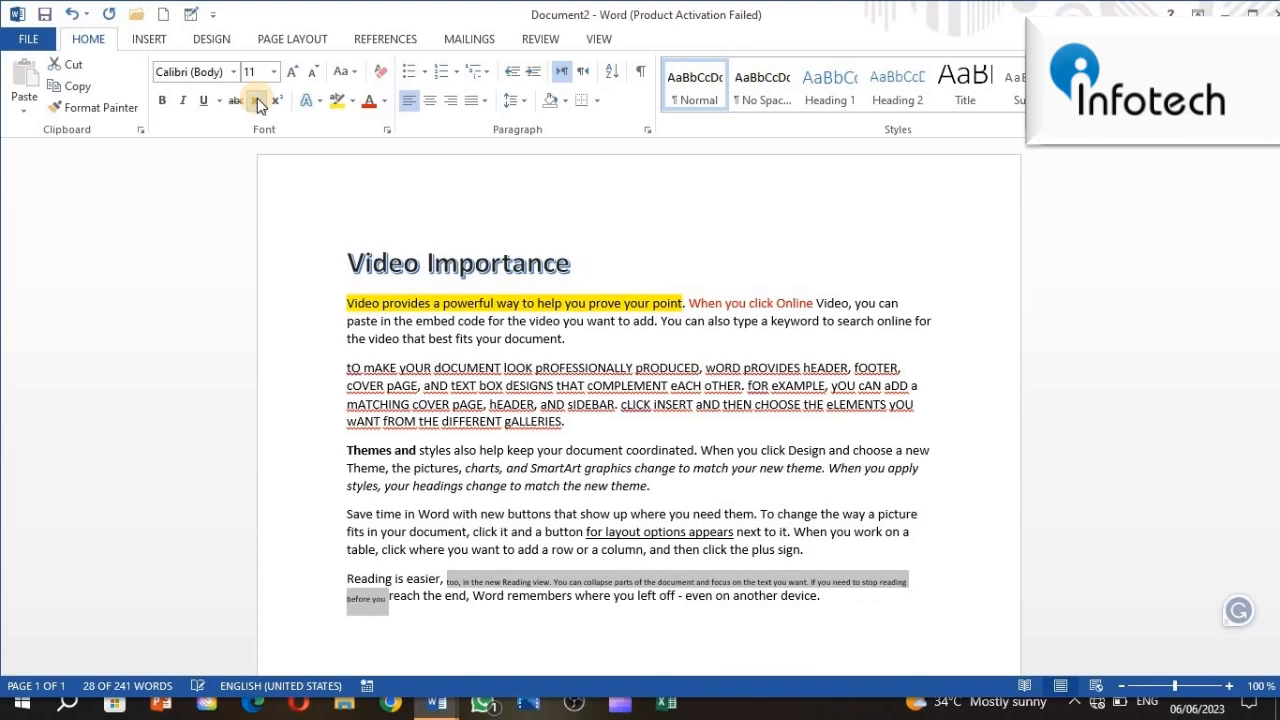
click(647, 450)
shift+click(790, 453)
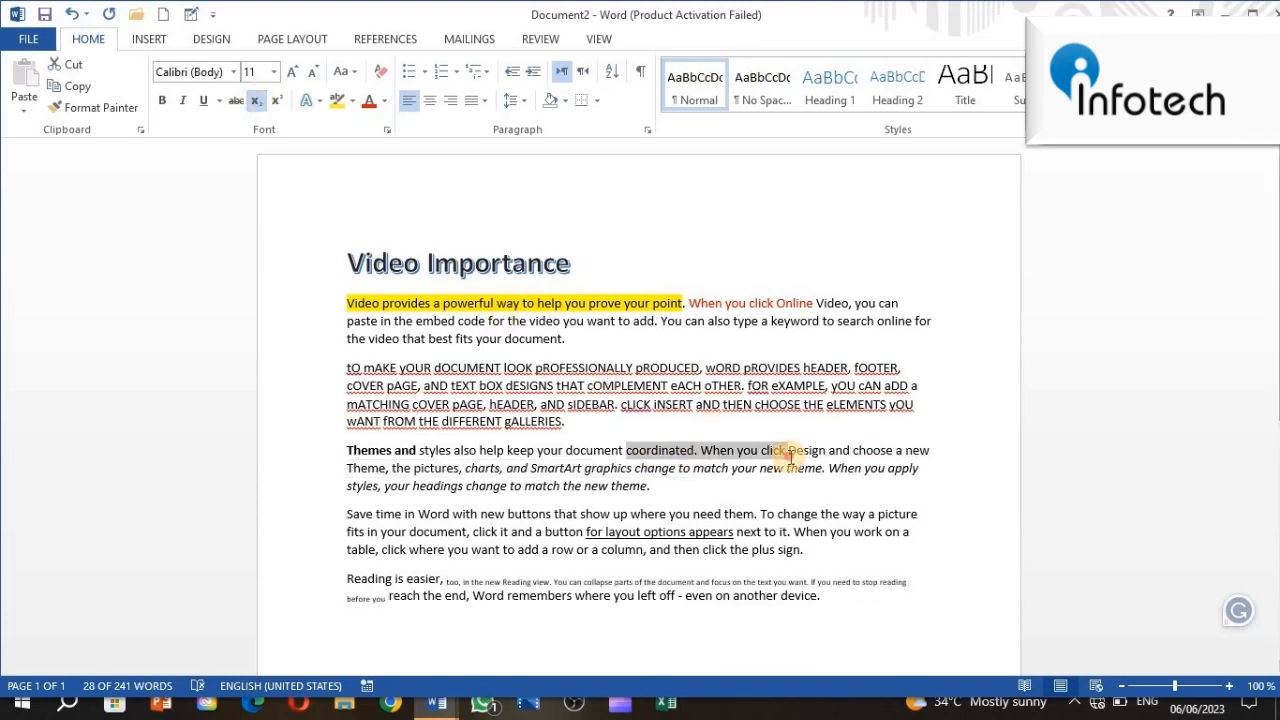
click(276, 104)
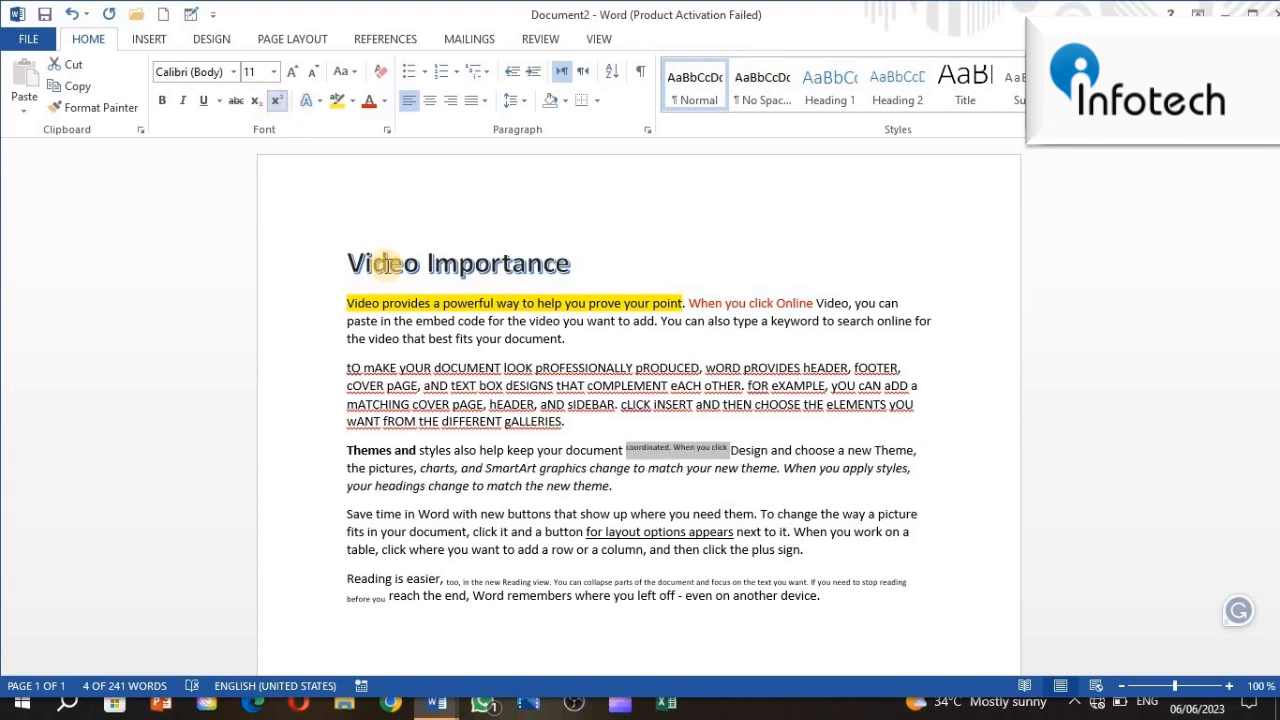
click(541, 462)
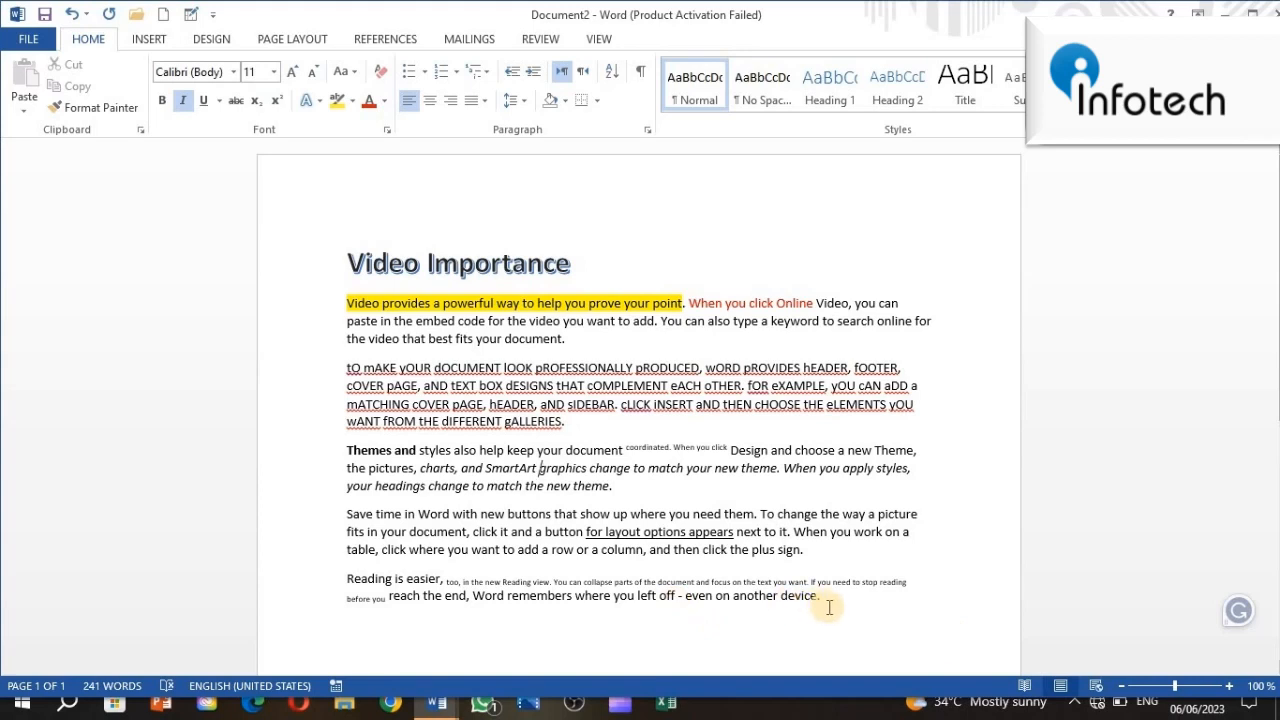
- Try clearing all formatting from the entire document and undo it
click(382, 76)
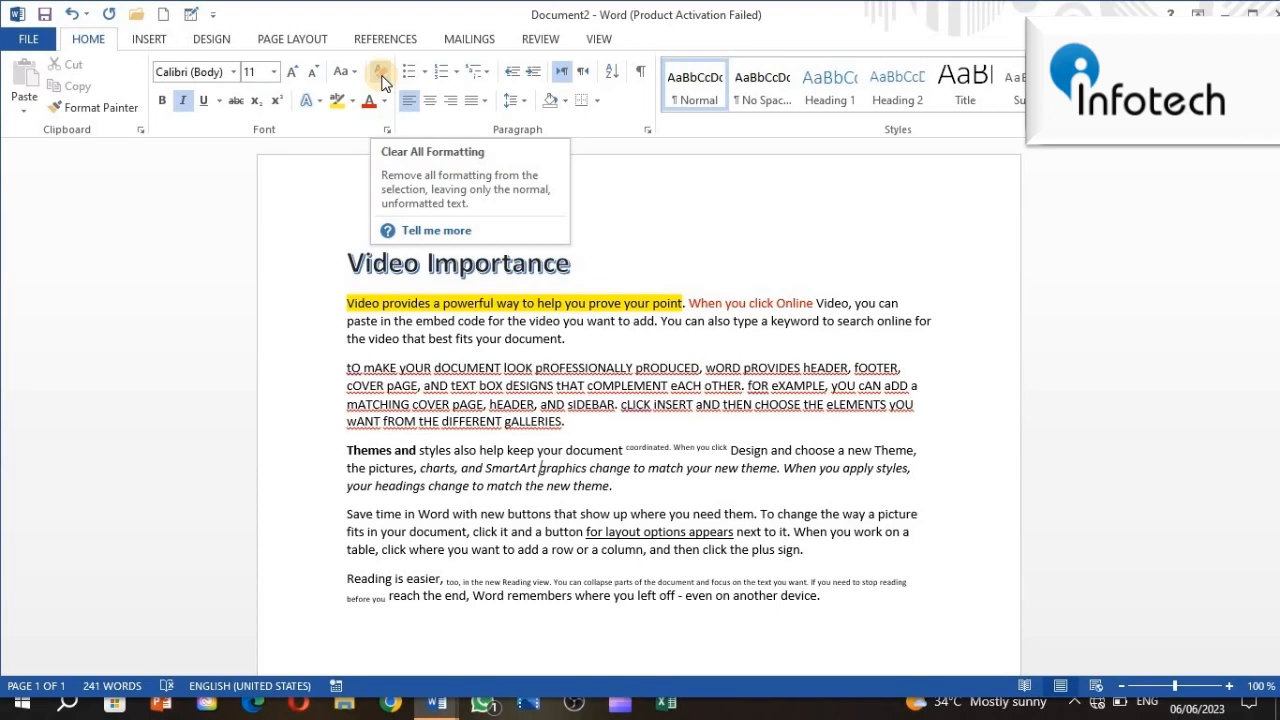
key(ctrl+a)
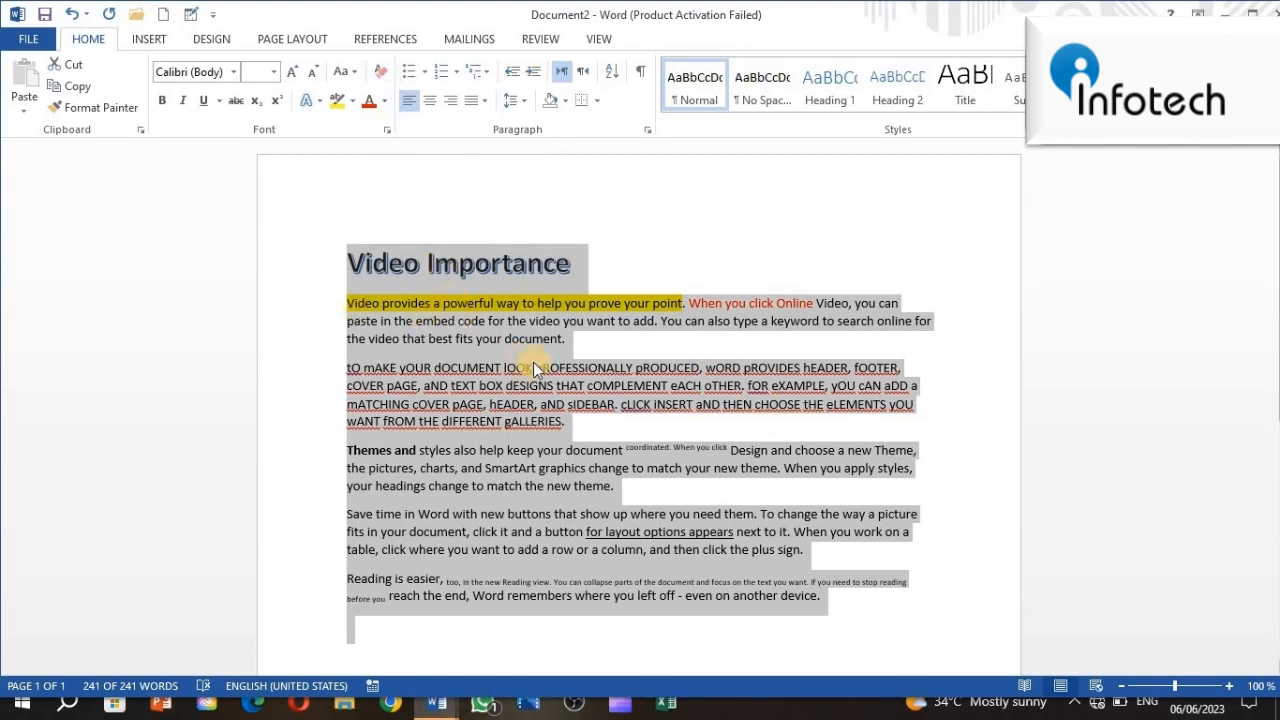
click(381, 72)
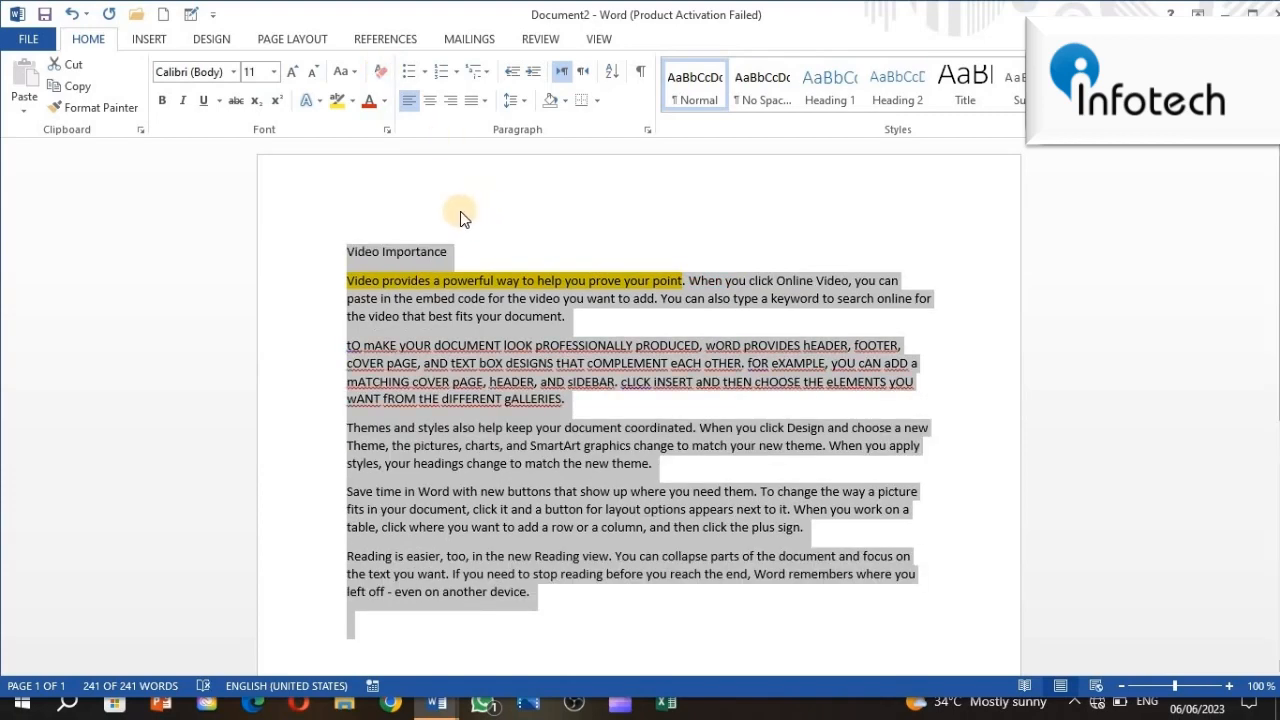
key(ctrl+z)
click(934, 586)
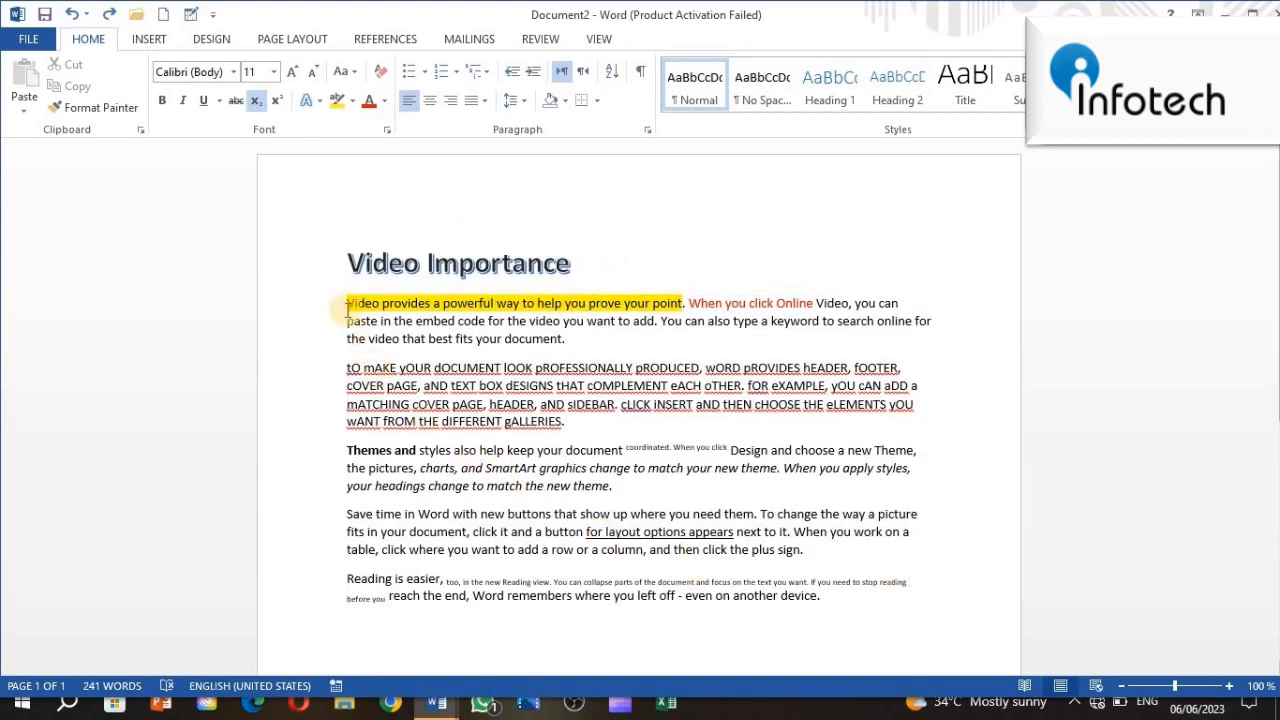
- Clear all formatting from the "Video Importance" heading and from the "Themes and styles" paragraph
drag(347, 262, 550, 269)
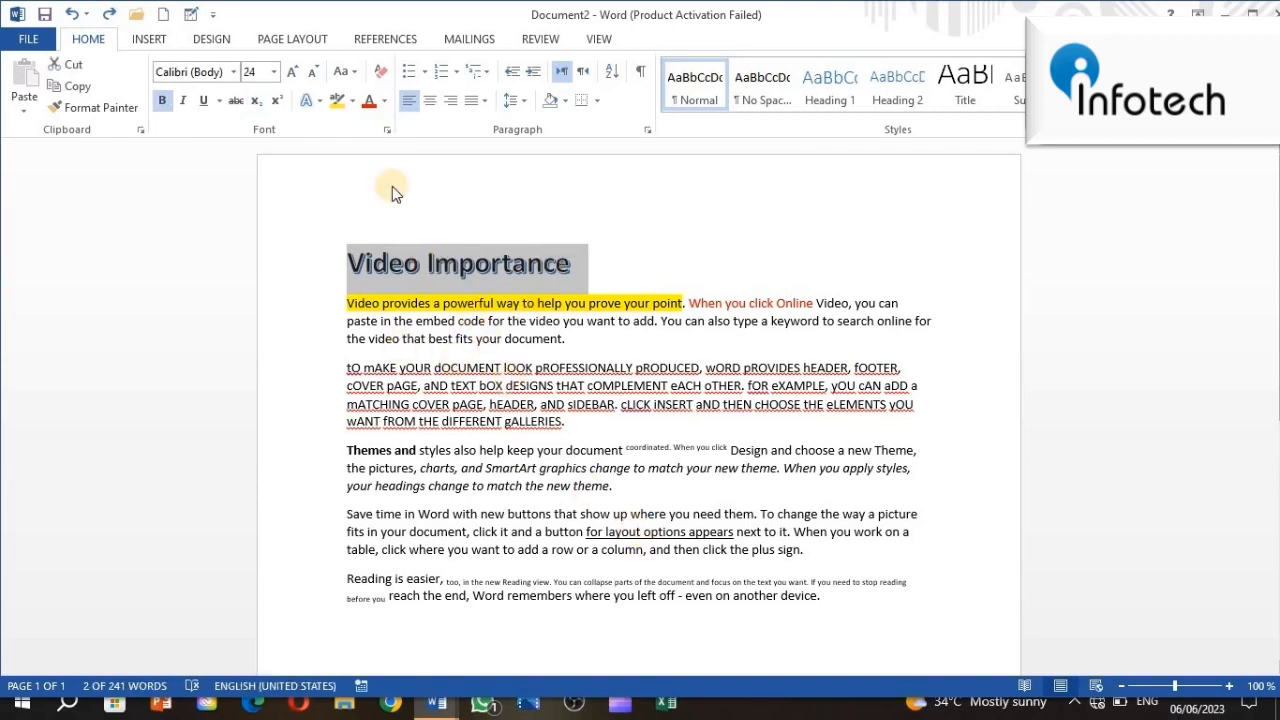
click(380, 72)
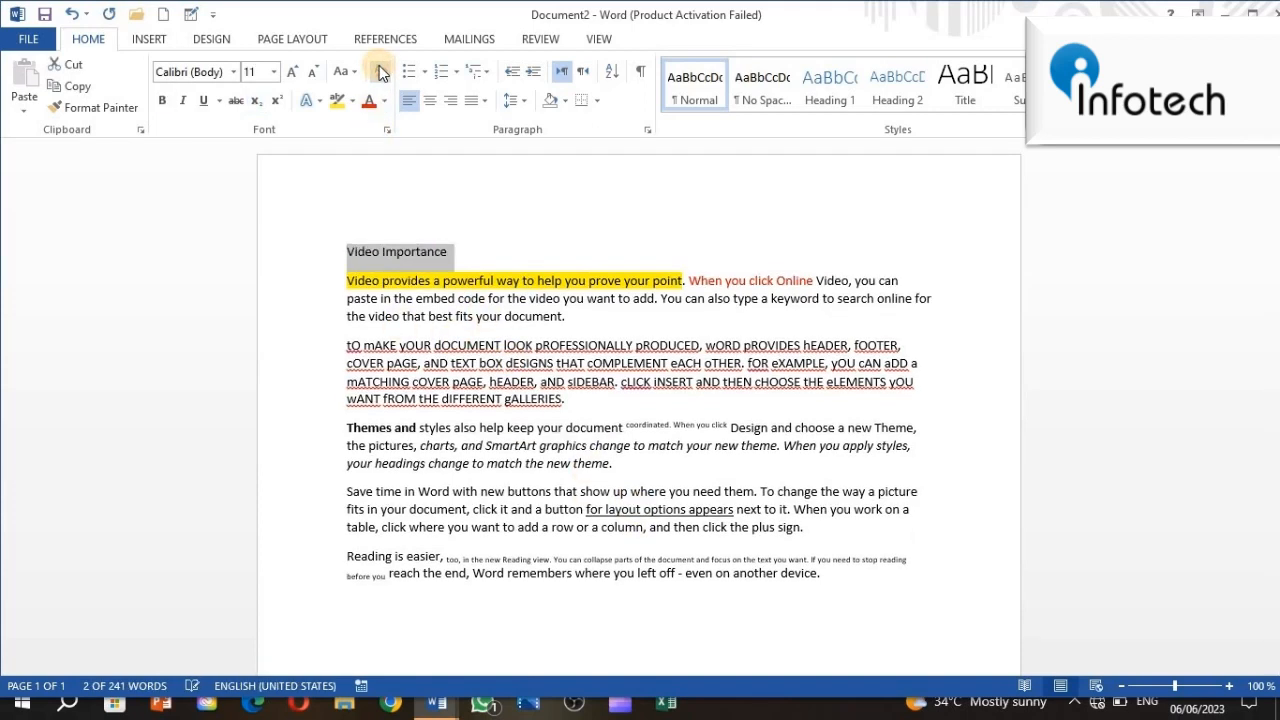
click(343, 386)
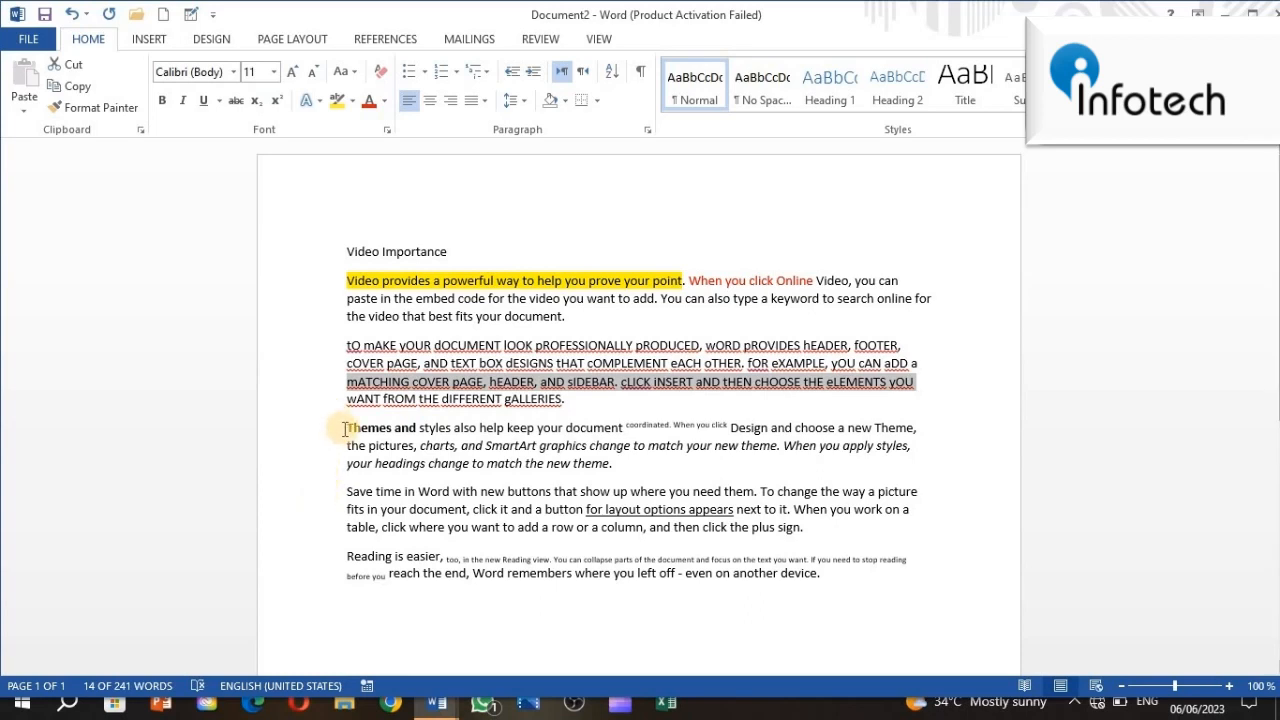
drag(340, 428, 608, 466)
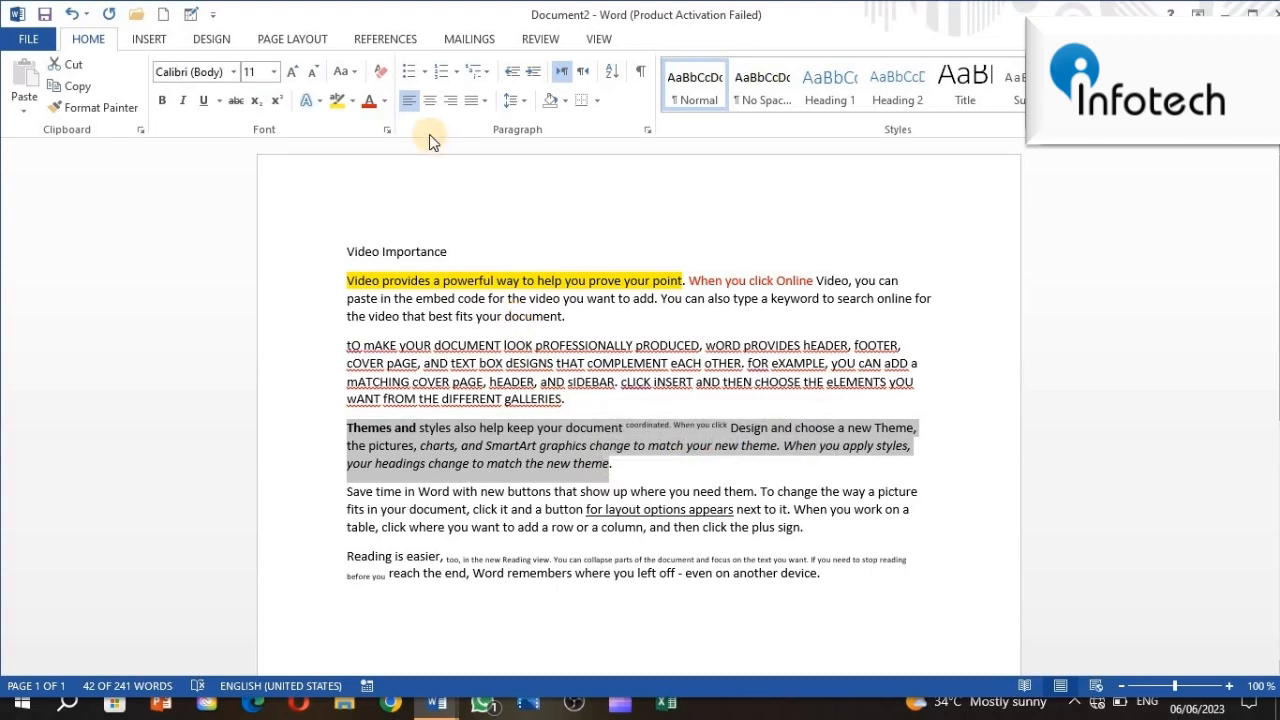
click(380, 76)
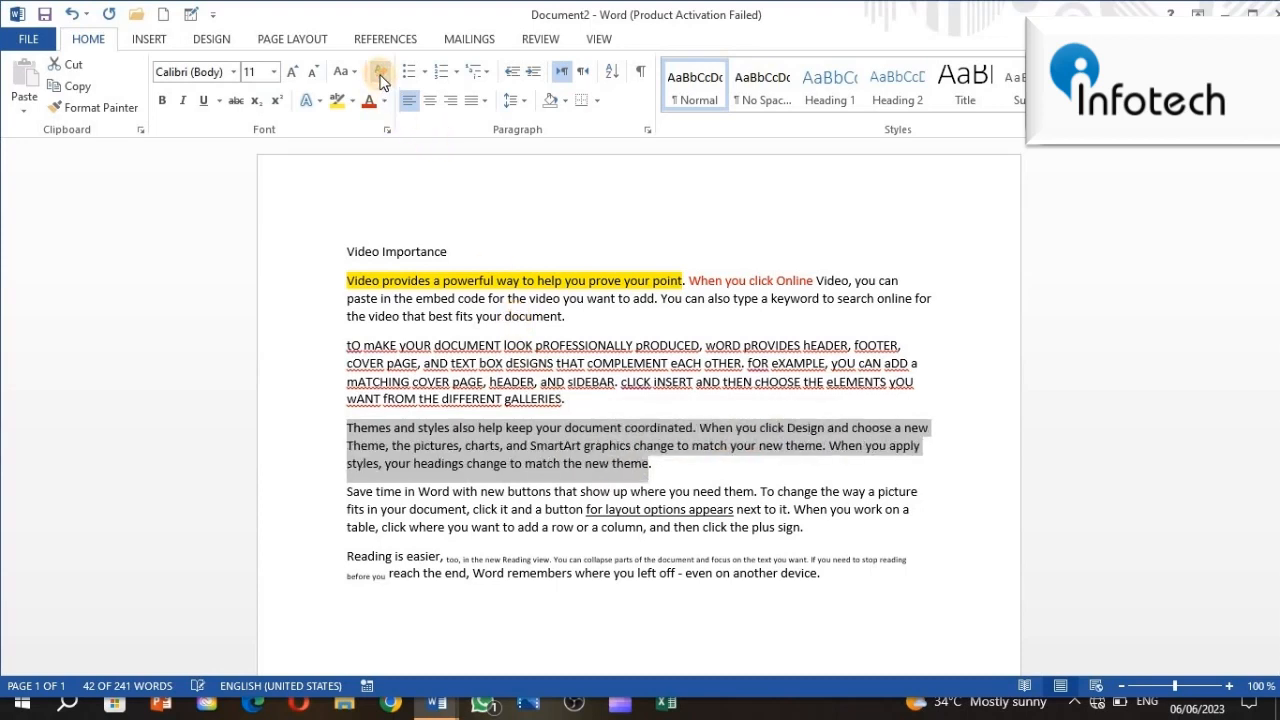
click(349, 446)
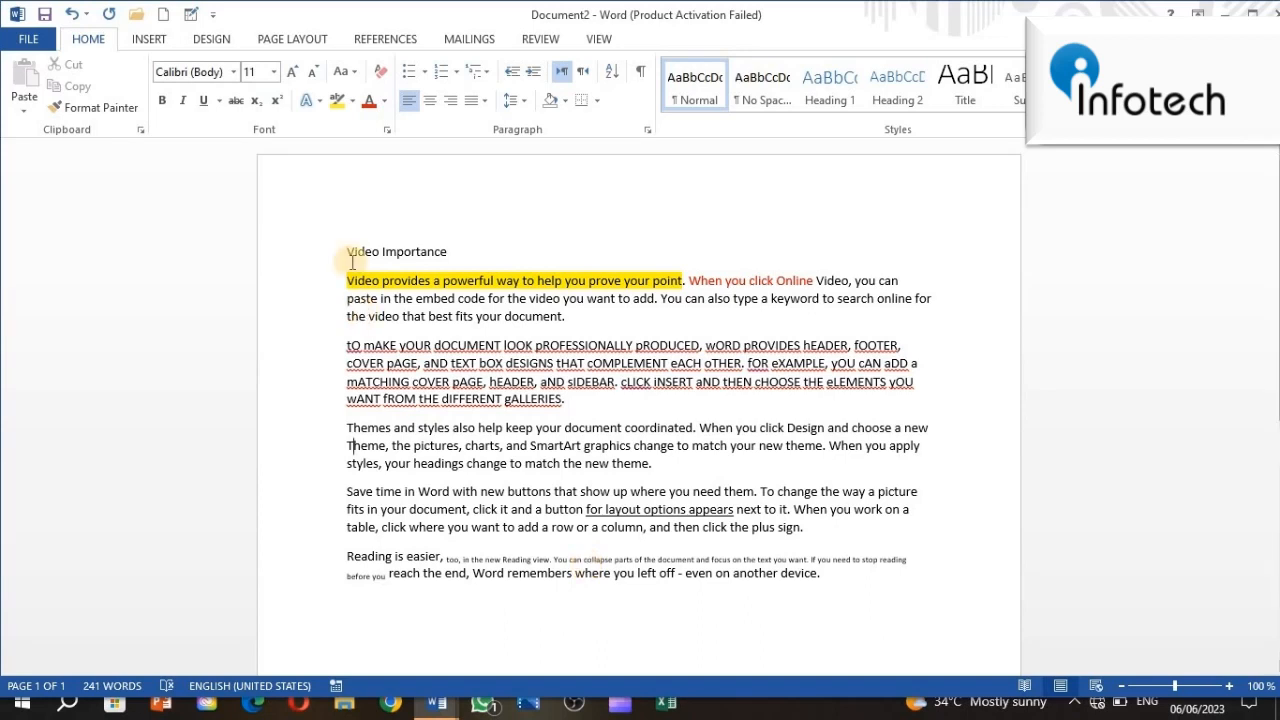
- Select everything from the heading to the last paragraph and clear all its formatting
drag(346, 252, 832, 595)
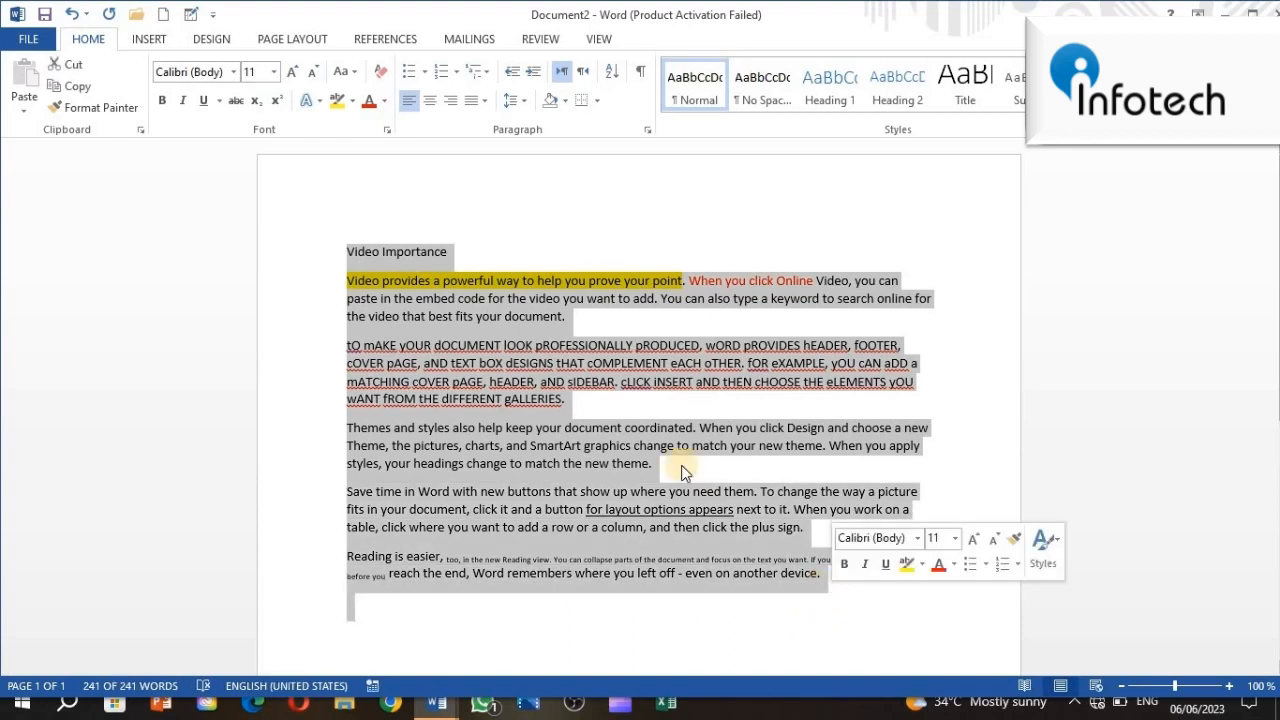
click(385, 71)
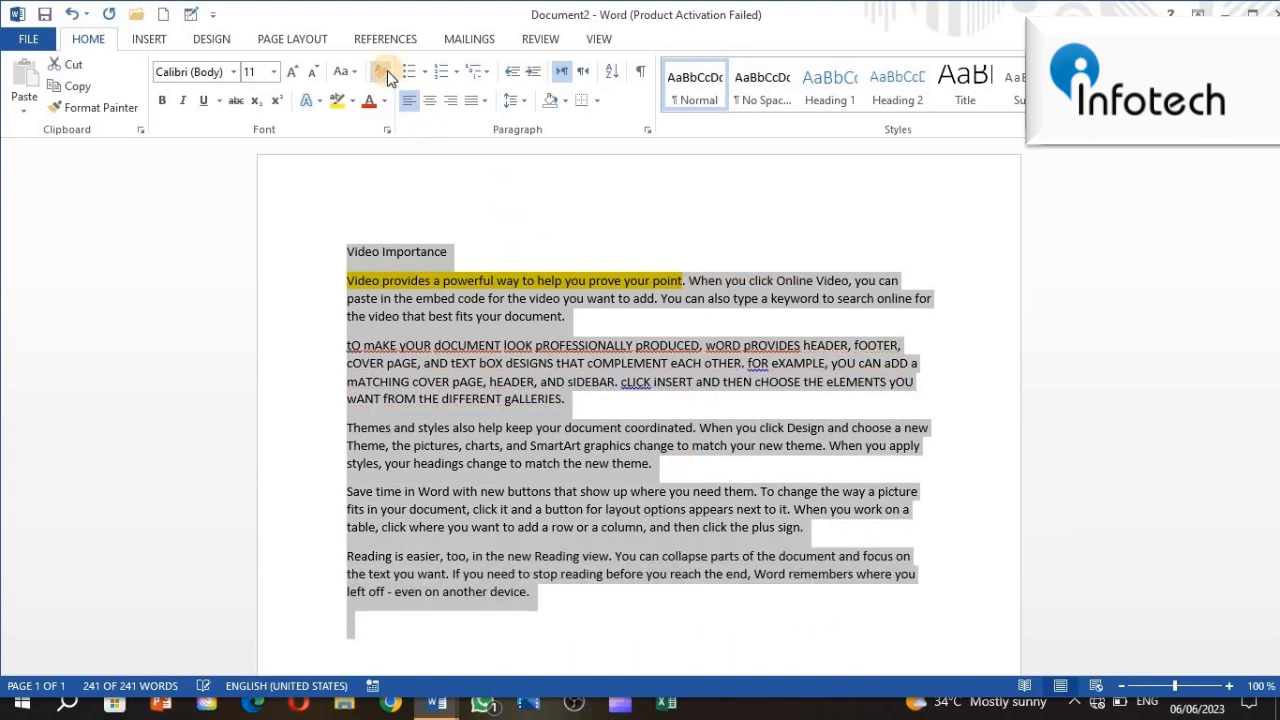
click(607, 595)
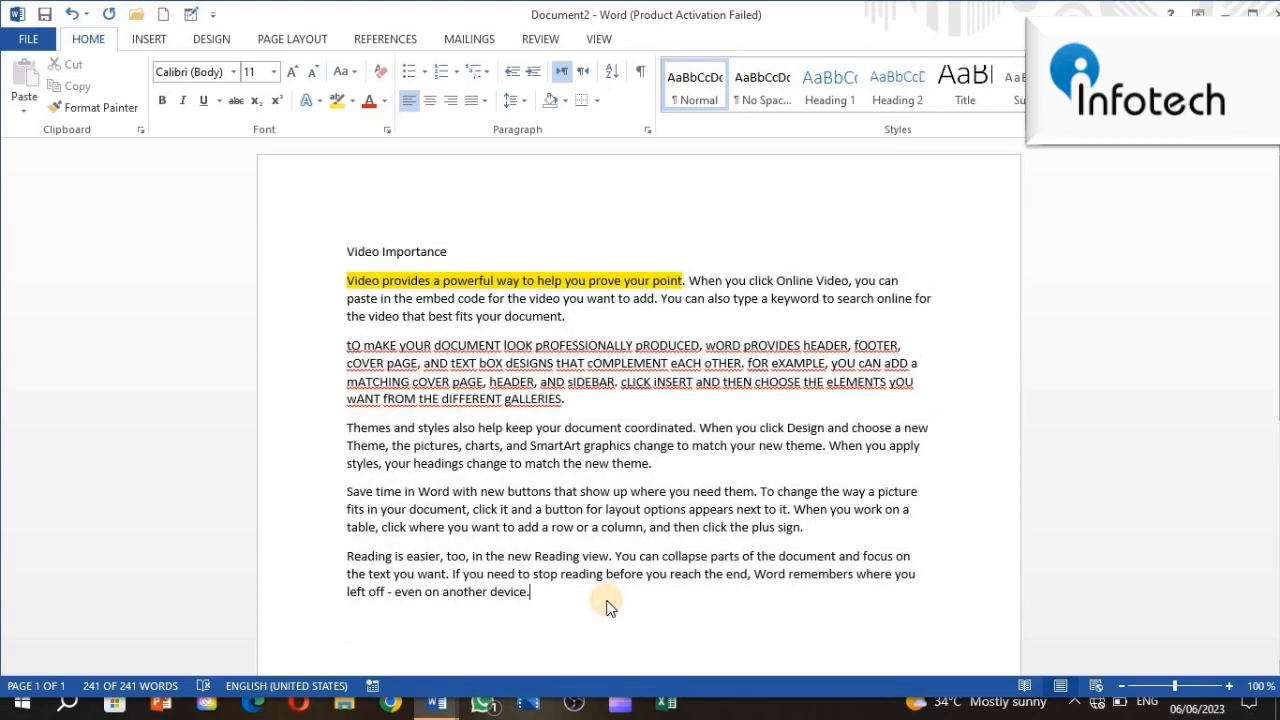